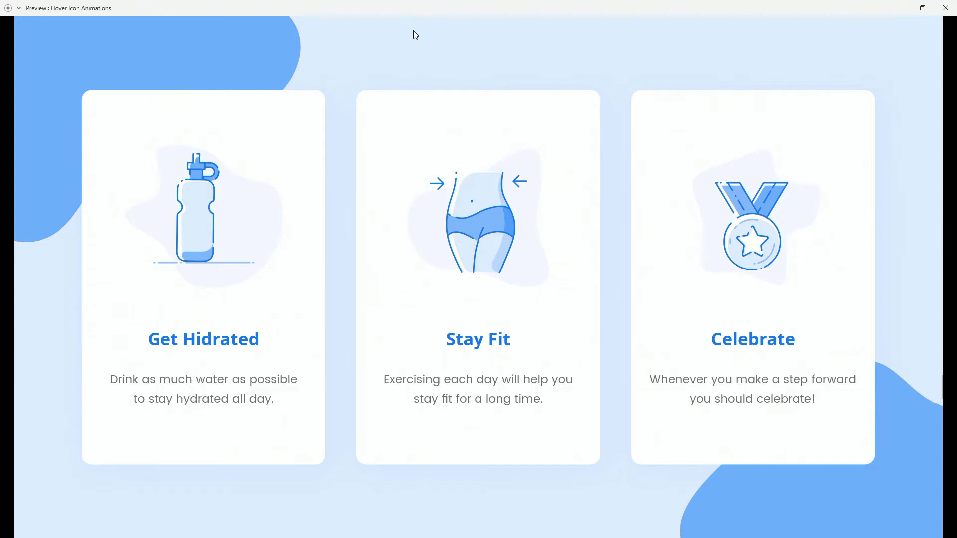
- Return to the design view showing the Get Hidrated, Stay Fit and Celebrate cards
mouse_move(237, 148)
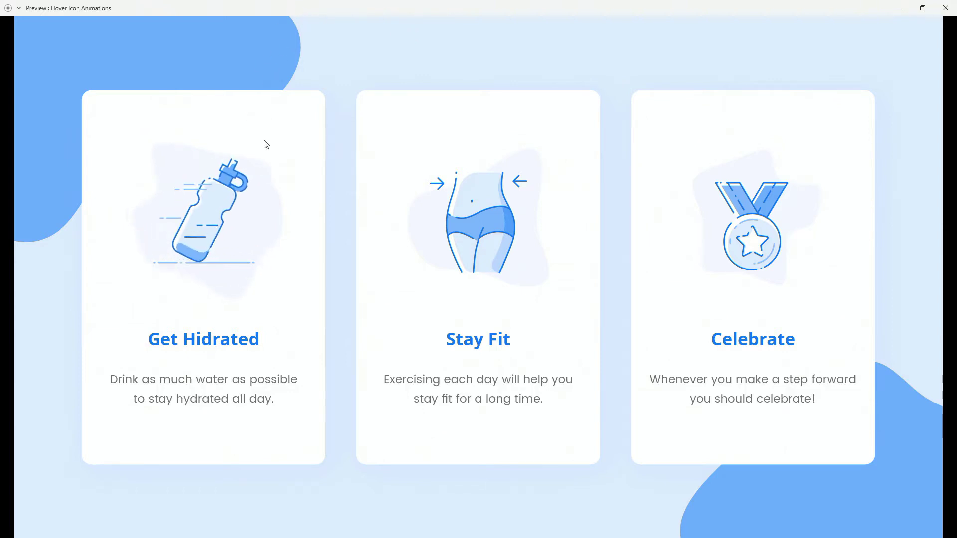
mouse_move(502, 169)
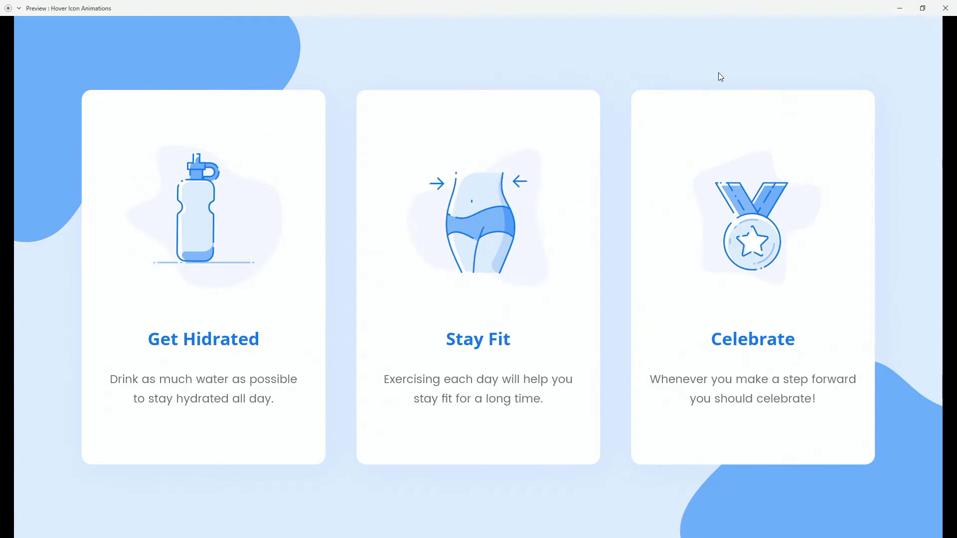
mouse_move(751, 177)
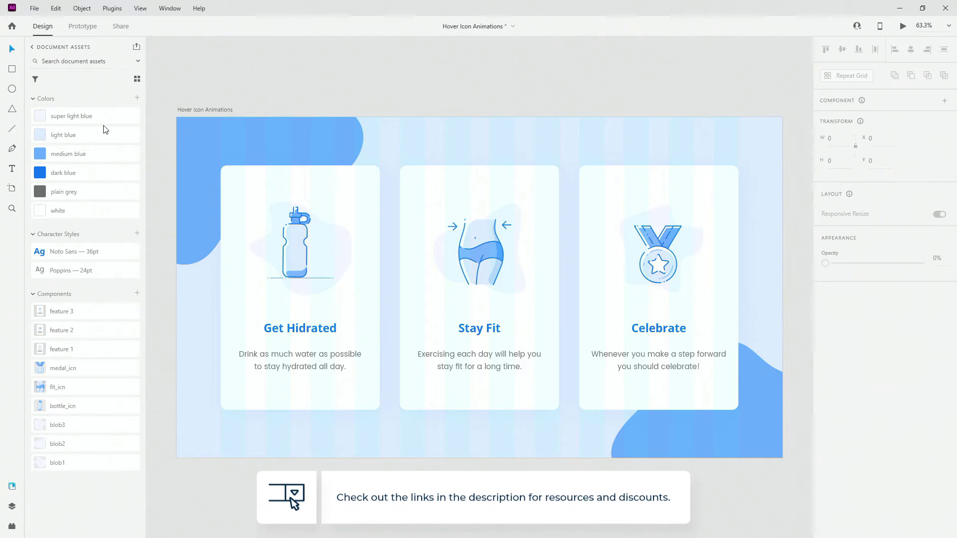
- Select the top-left and then the bottom-right background blob to inspect them
left_click(254, 135)
left_click(780, 418)
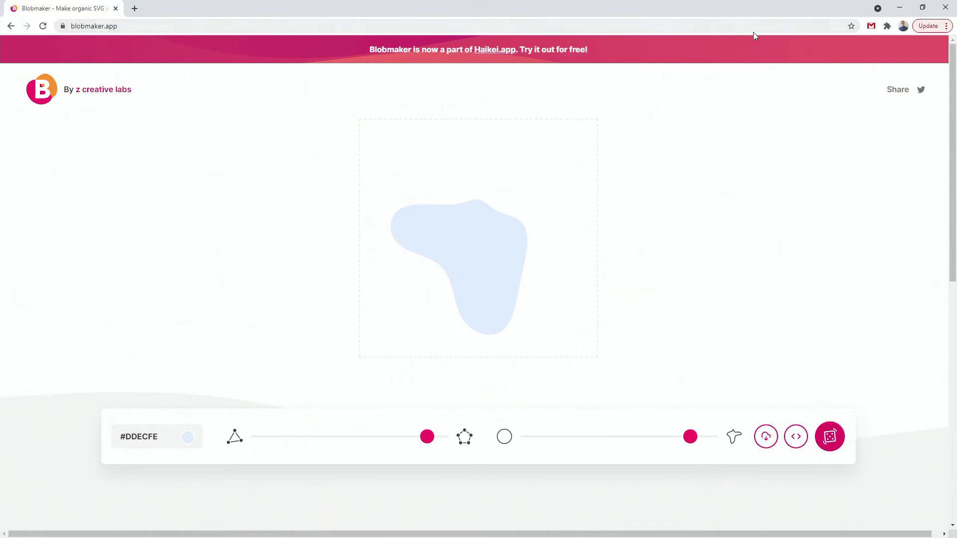
- Compare with the XD design, then try Blobmaker's complexity and contrast, keeping contrast at maximum
left_click(899, 7)
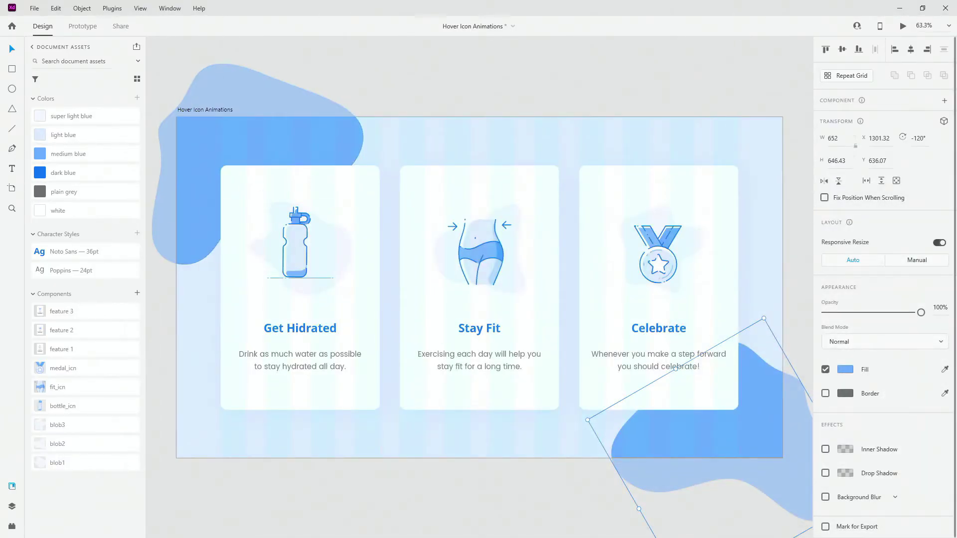
key("alt+Tab")
left_click(164, 444)
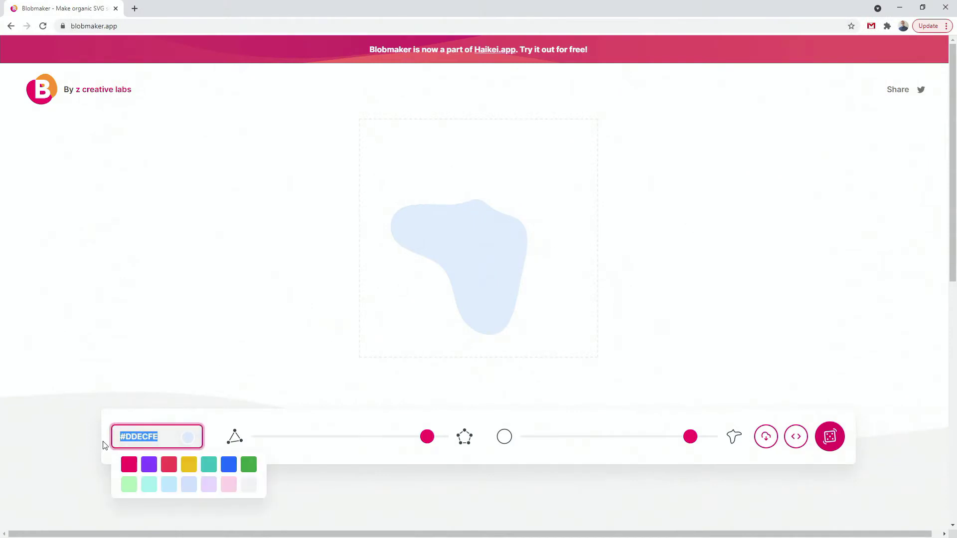
left_click(348, 488)
mouse_move(431, 441)
left_mouse_down()
mouse_move(344, 439)
mouse_move(427, 437)
left_mouse_up()
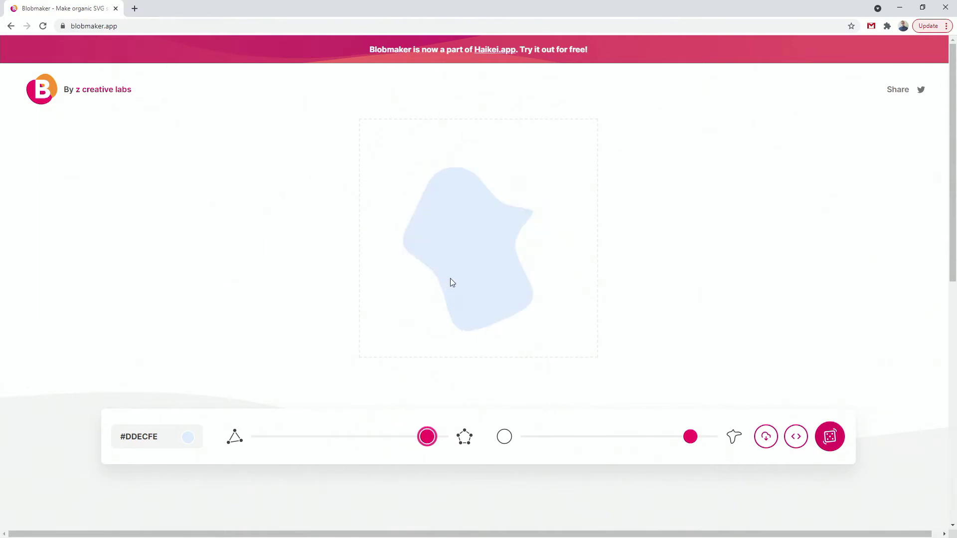
left_click_drag(690, 444, 622, 441)
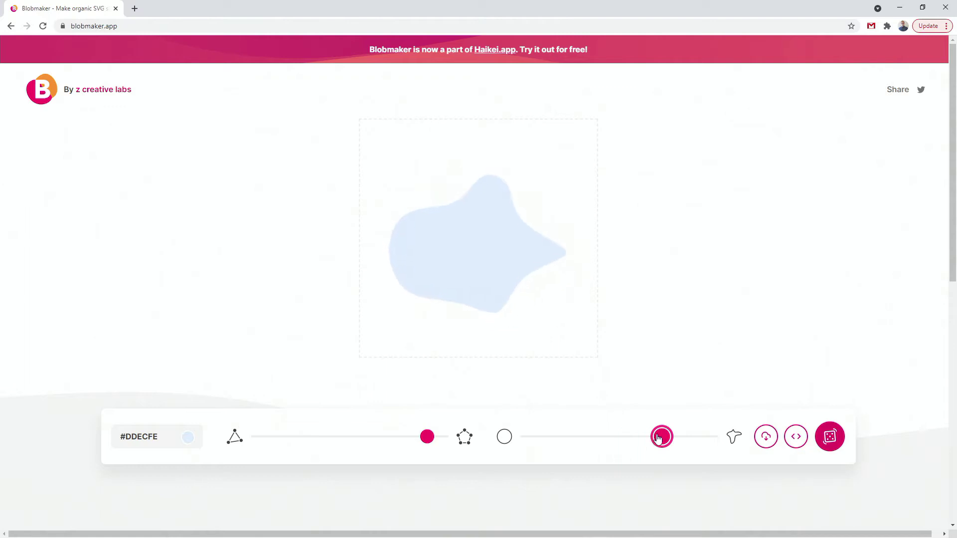
left_click(679, 437)
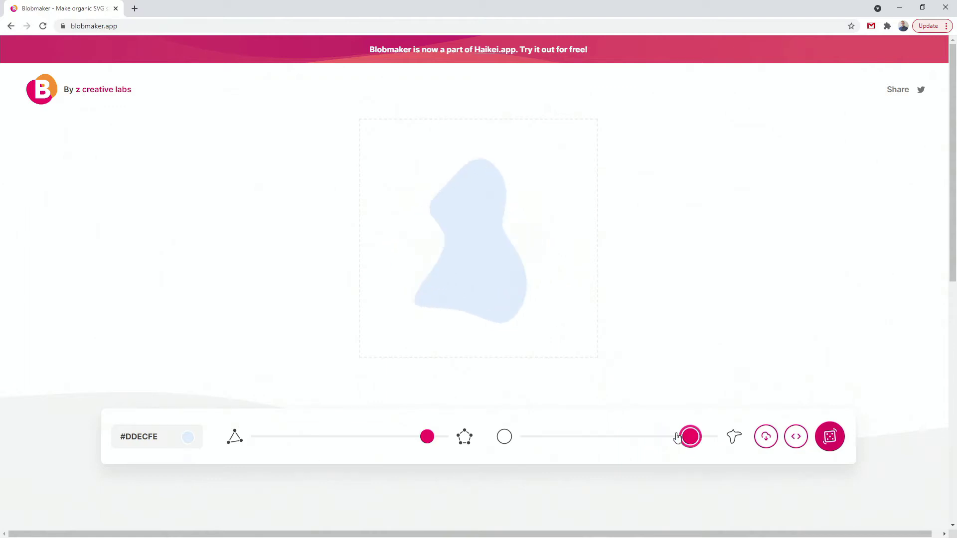
- Generate several random blobs, lowering complexity for a simpler shape, then return to XD
left_click(835, 441)
left_click(834, 441)
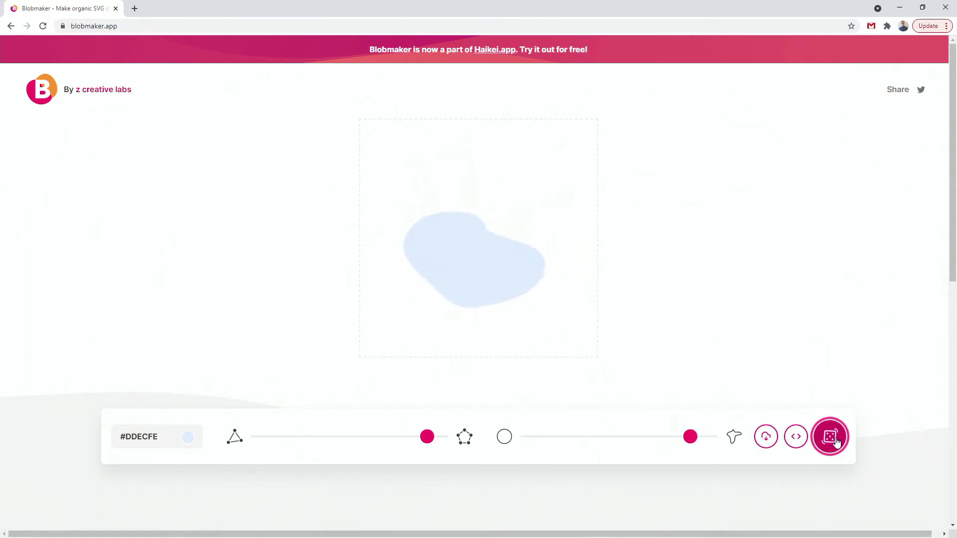
left_click(834, 442)
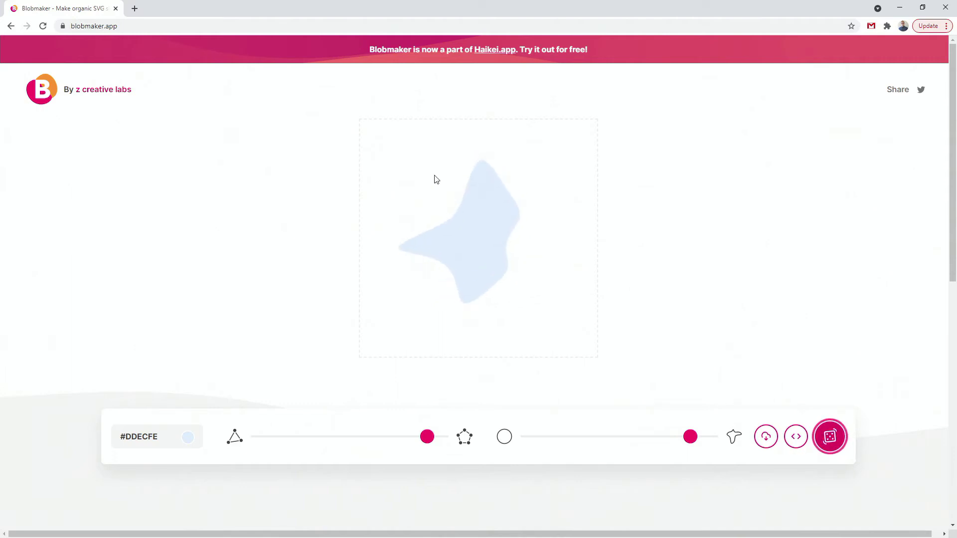
left_click_drag(436, 445, 393, 444)
left_click(834, 442)
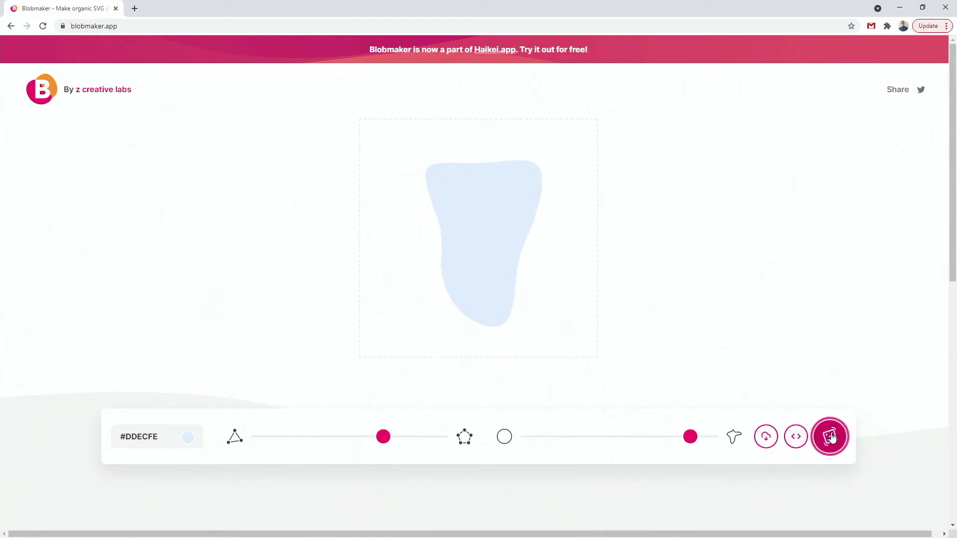
left_click(831, 438)
left_click(831, 437)
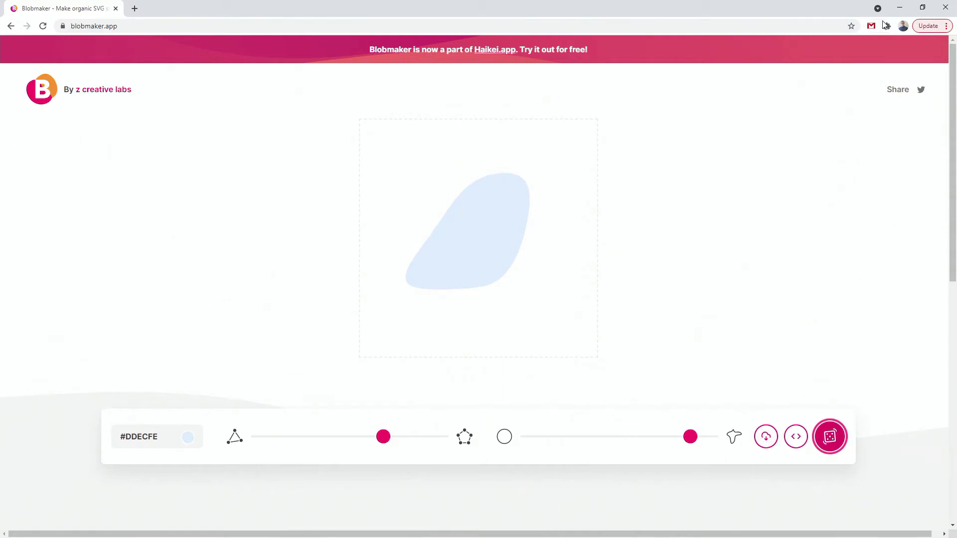
left_click(900, 8)
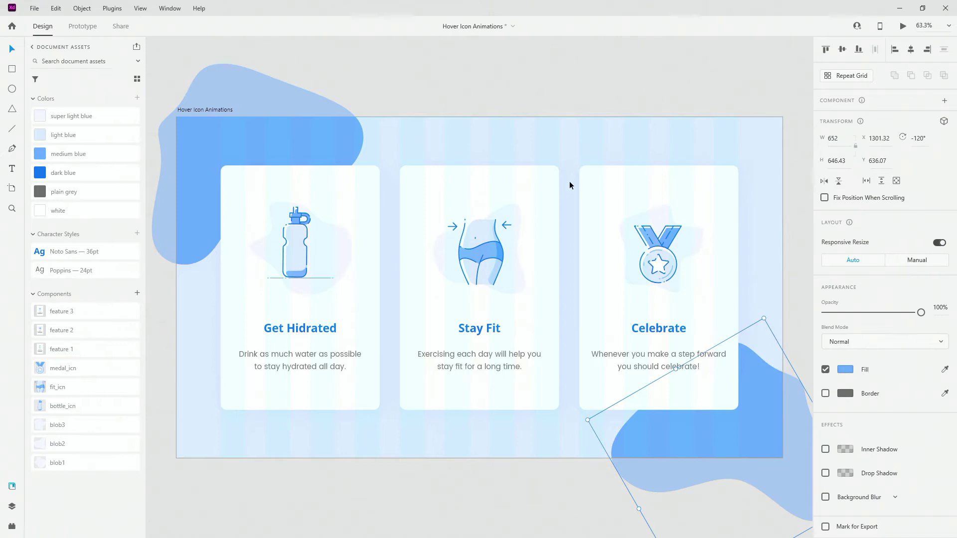
- Deselect the rotated corner blob by clicking empty canvas
left_click(476, 133)
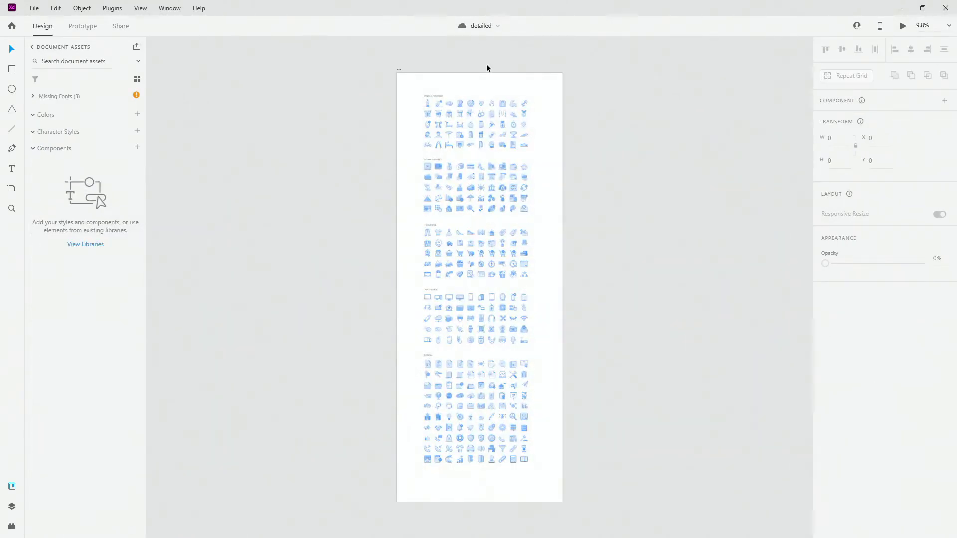
- Zoom and pan the detailed icon sheet, scrolling through the categories back to Fitness & Nutrition
scroll(487, 70, "up", 5)
left_click_drag(302, 81, 402, 62)
scroll(251, 148, "down", 2)
scroll(251, 148, "down", 10)
scroll(246, 215, "down", 10)
scroll(247, 219, "down", 5)
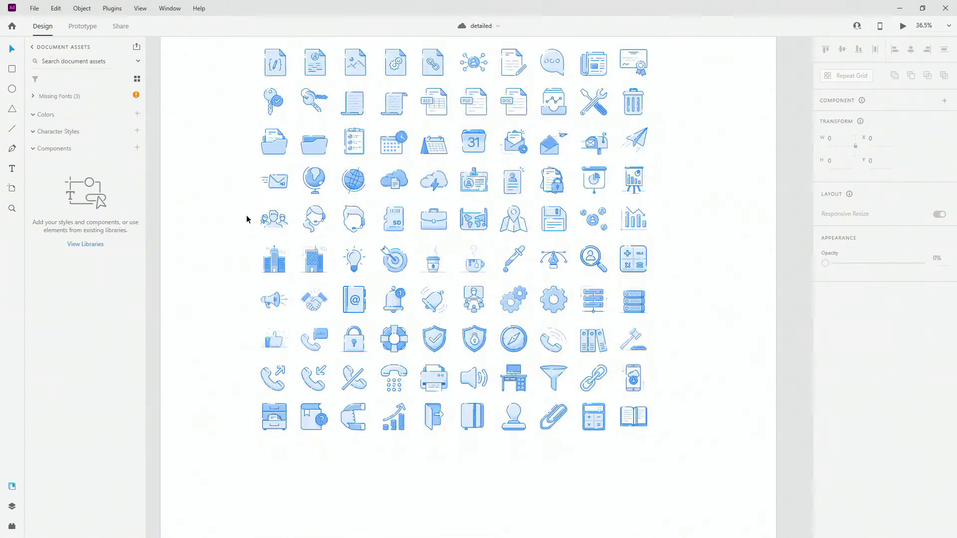
scroll(246, 218, "up", 10)
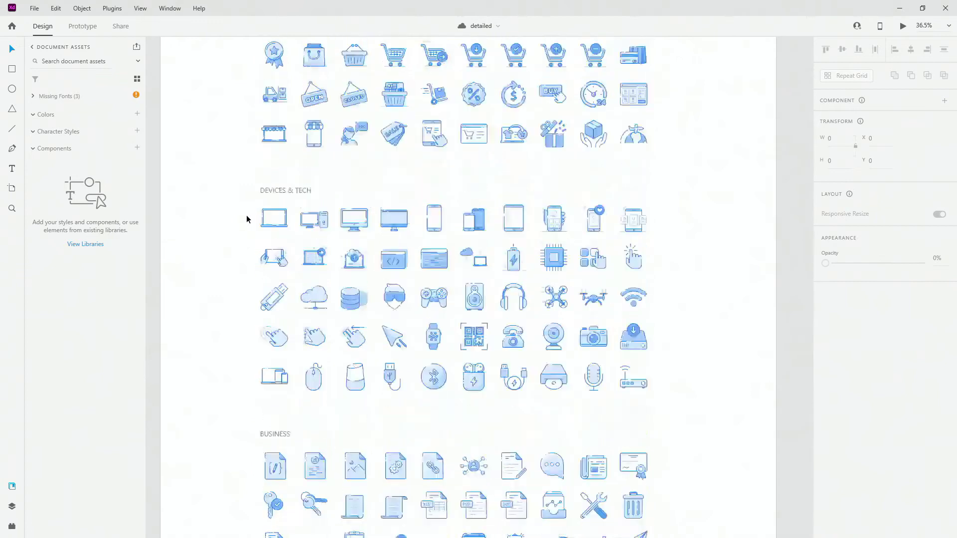
scroll(246, 219, "up", 10)
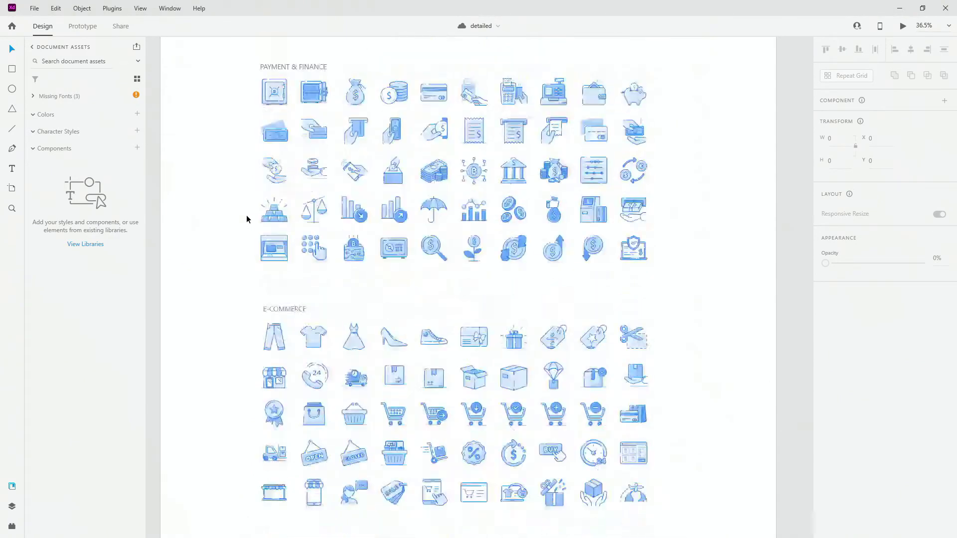
scroll(246, 218, "up", 10)
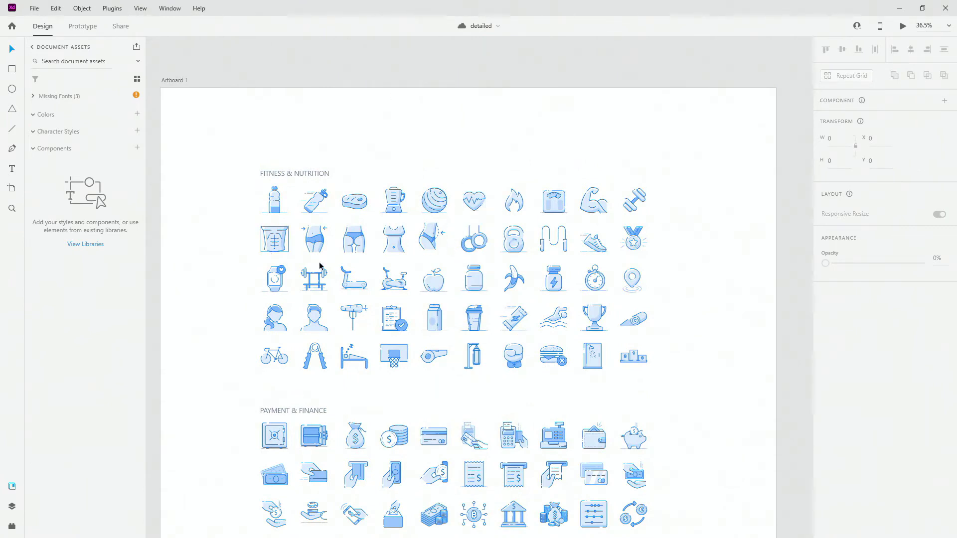
- Minimize the detailed file and select the Hover Icon Animations artboard from the Layers panel
left_click(904, 9)
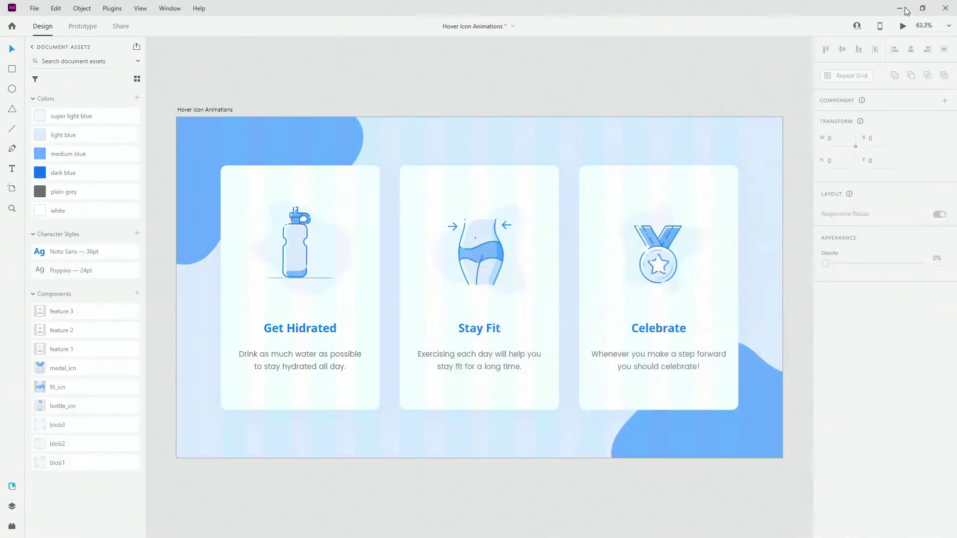
left_click(13, 506)
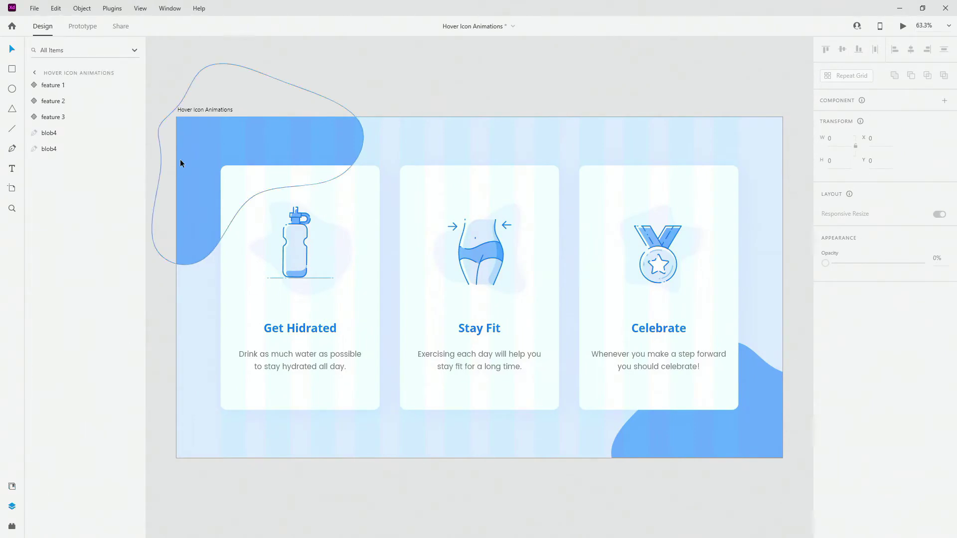
left_click(215, 109)
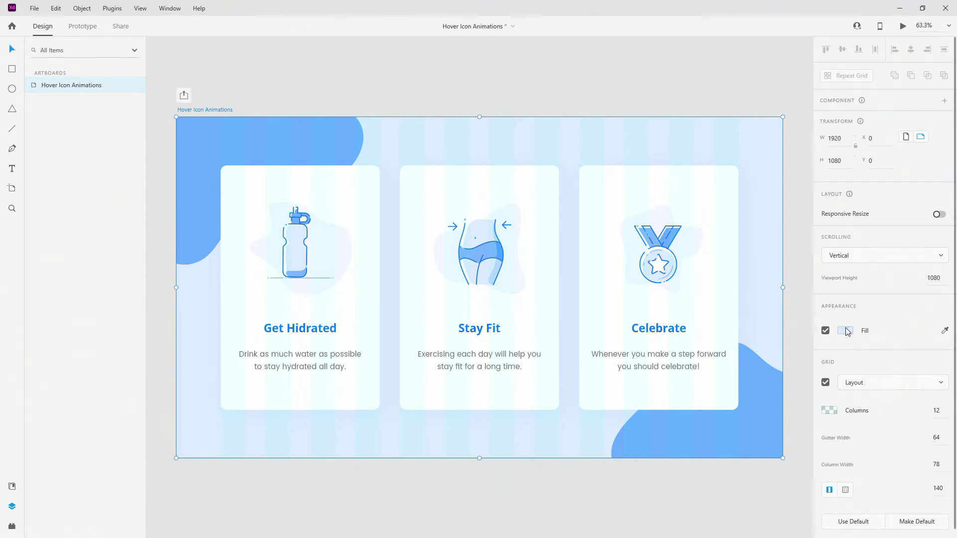
left_click(12, 486)
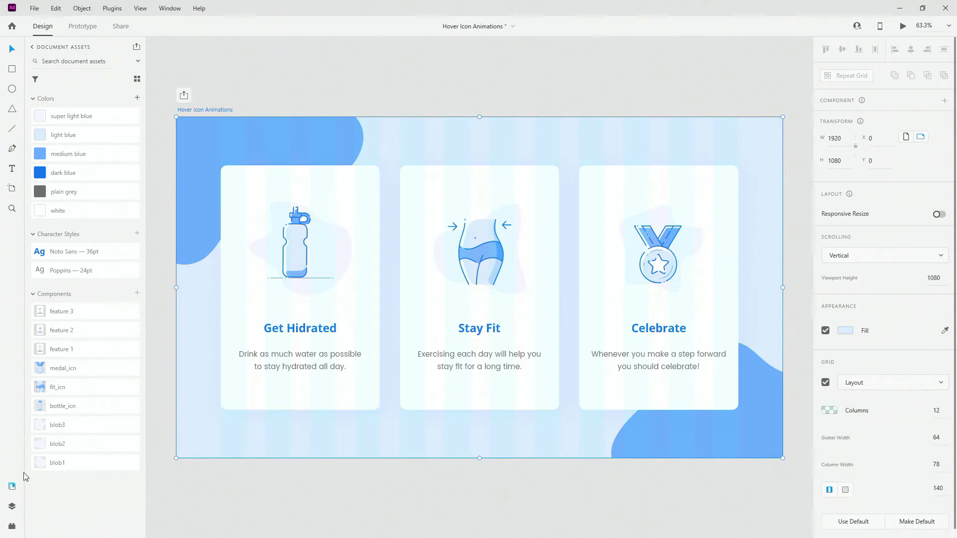
- Select each feature card, then feature 1's feature_bg layer, scrolling to its shadow settings
left_click(12, 506)
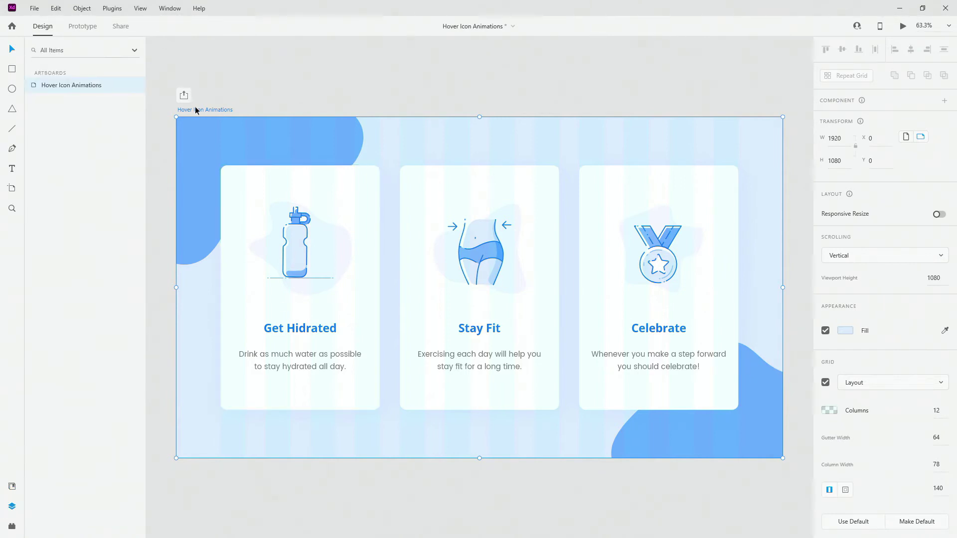
left_click(301, 172)
left_click(516, 184)
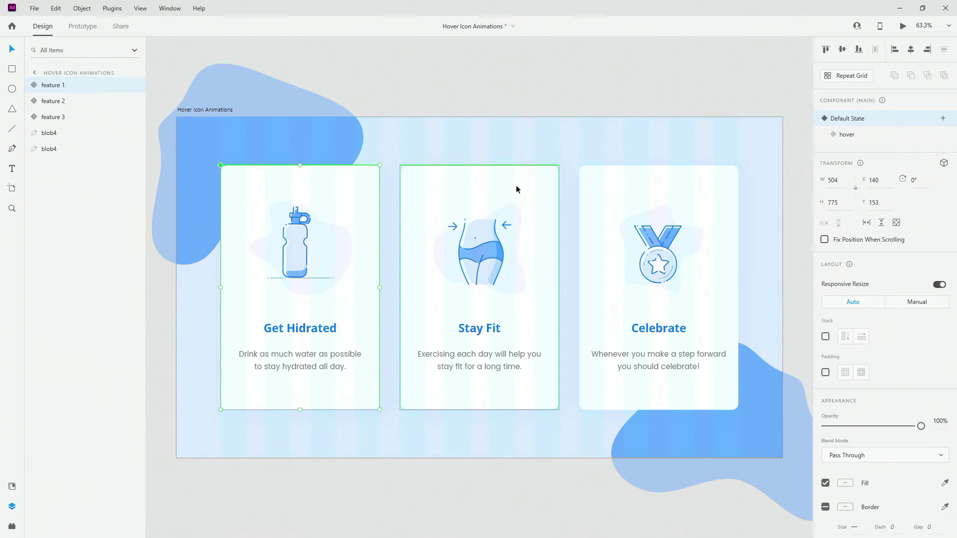
left_click(645, 189)
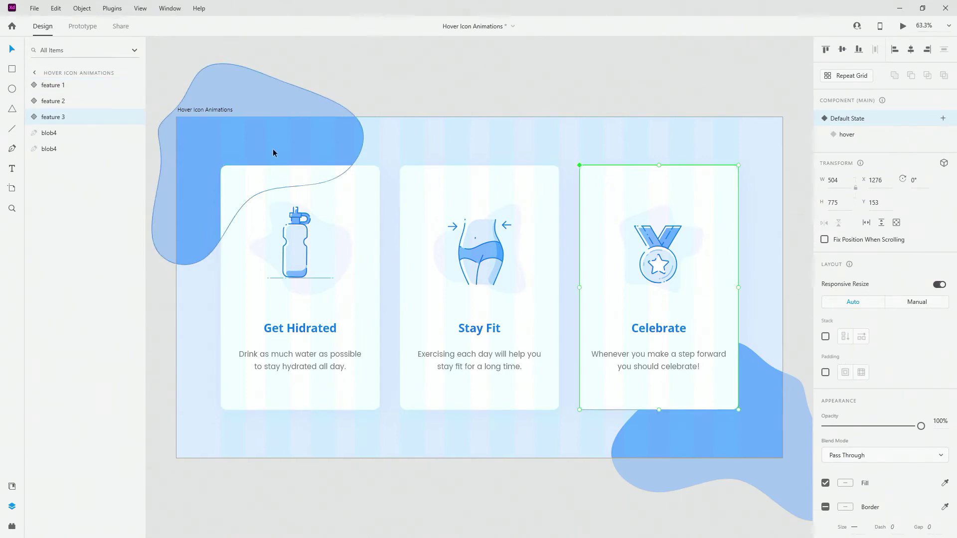
left_click(34, 88)
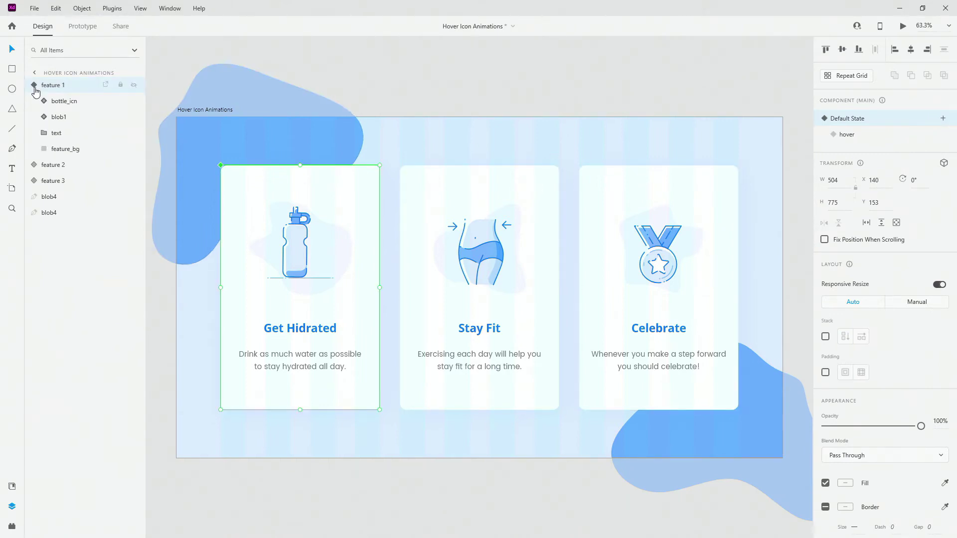
left_click(59, 148)
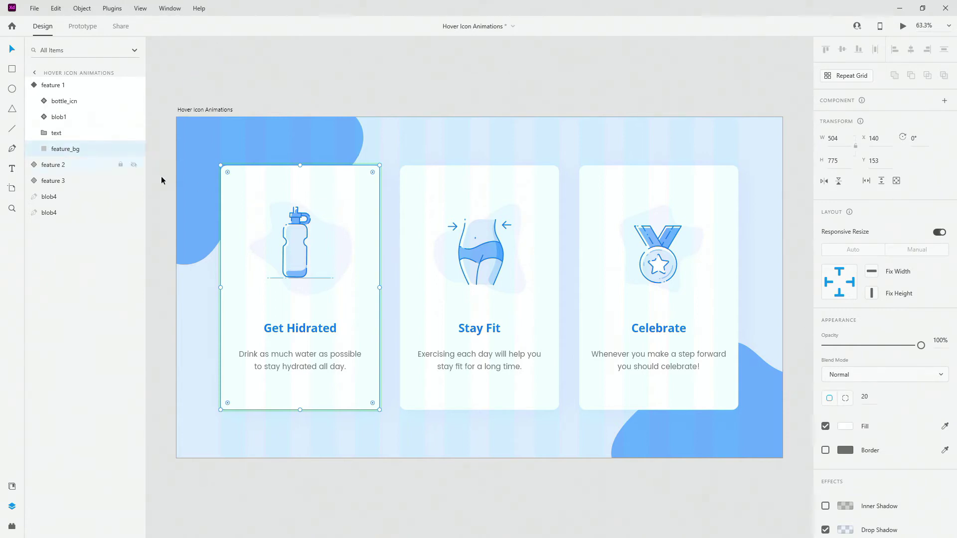
scroll(855, 339, "down", 3)
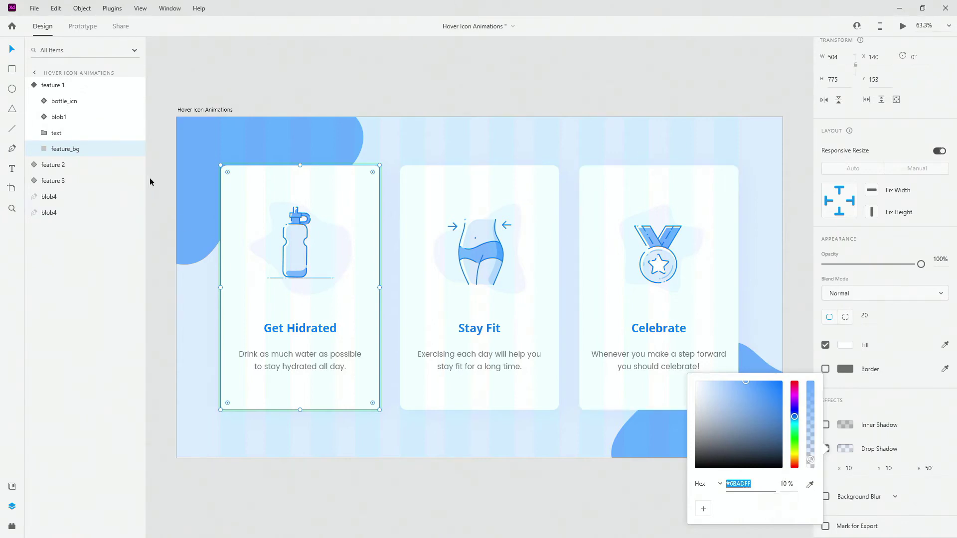
- Expand the first card's text group and inspect the Get Hidrated heading and body text
left_click(65, 134)
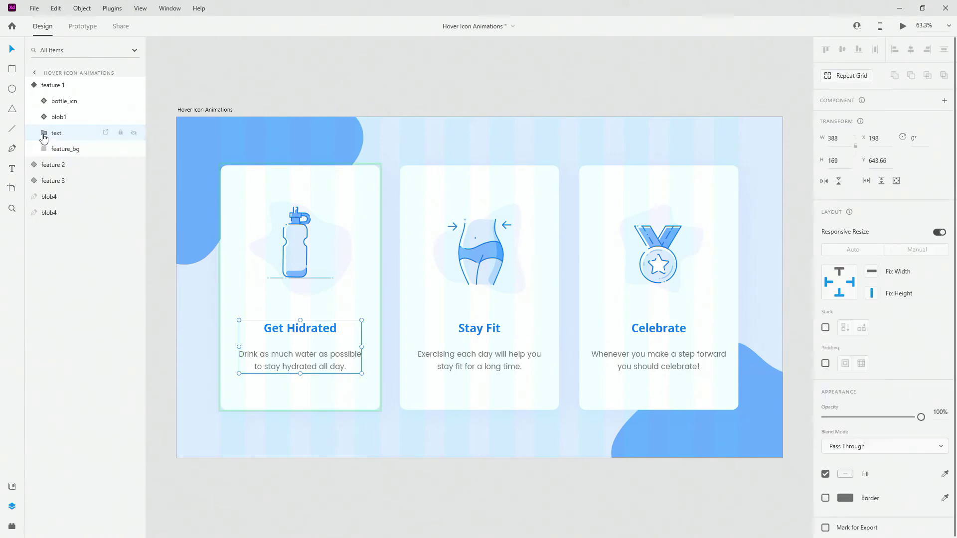
left_click(44, 133)
left_click(73, 148)
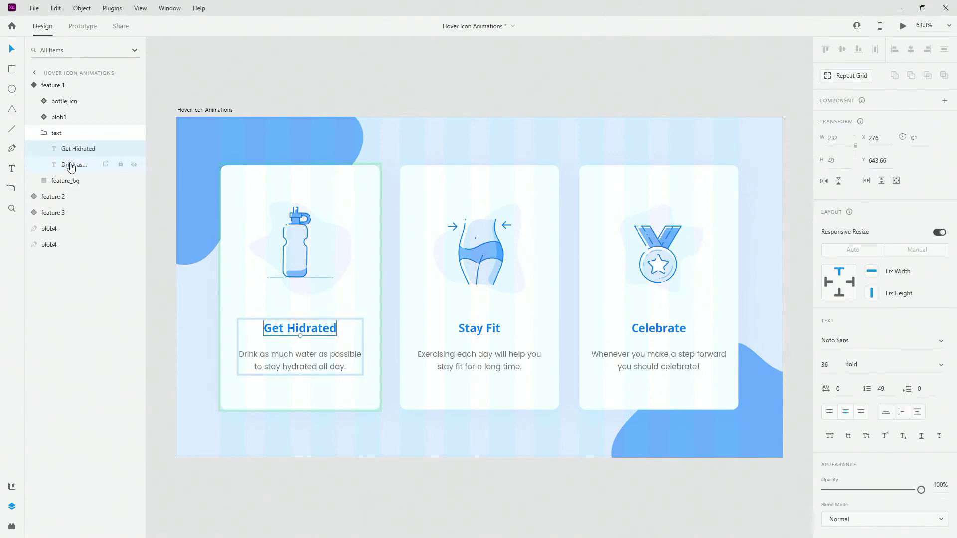
left_click(75, 165)
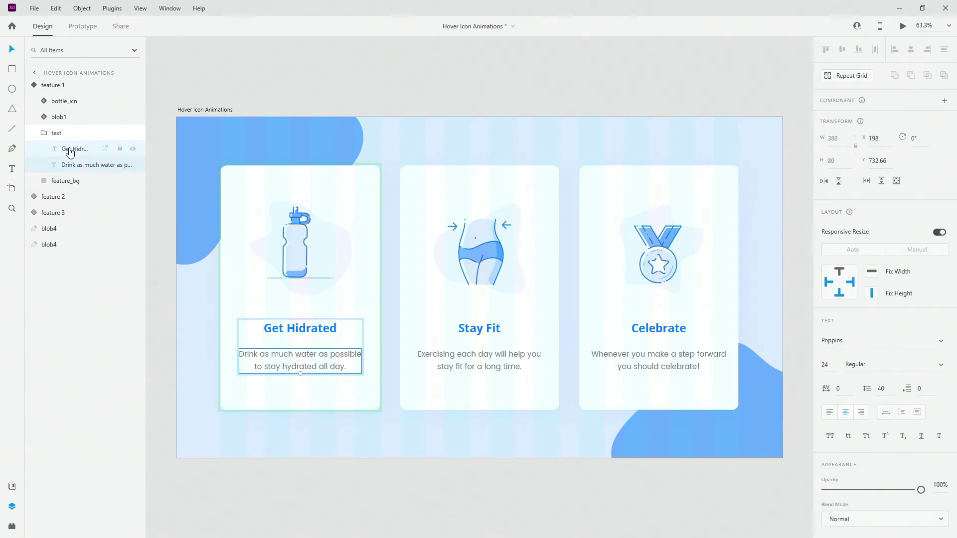
left_click(70, 148)
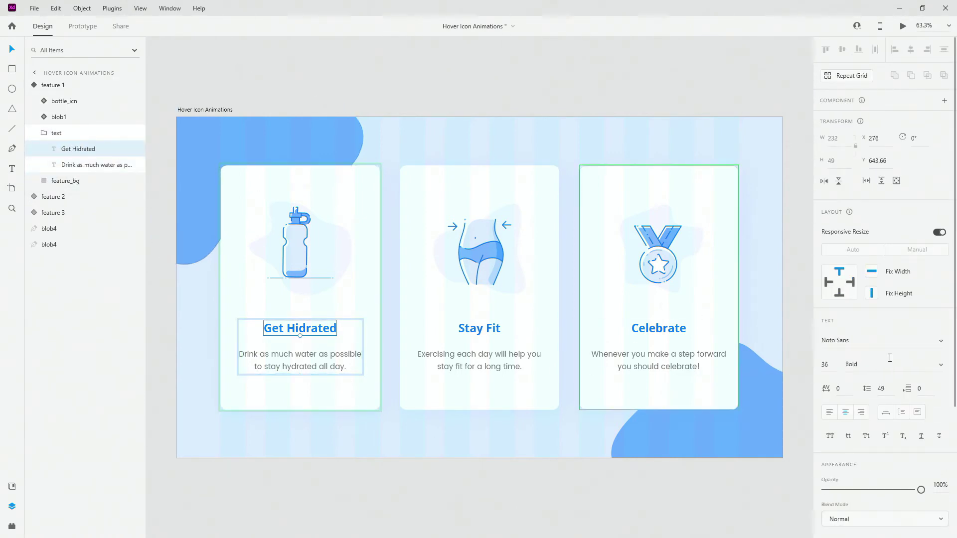
left_click(87, 165)
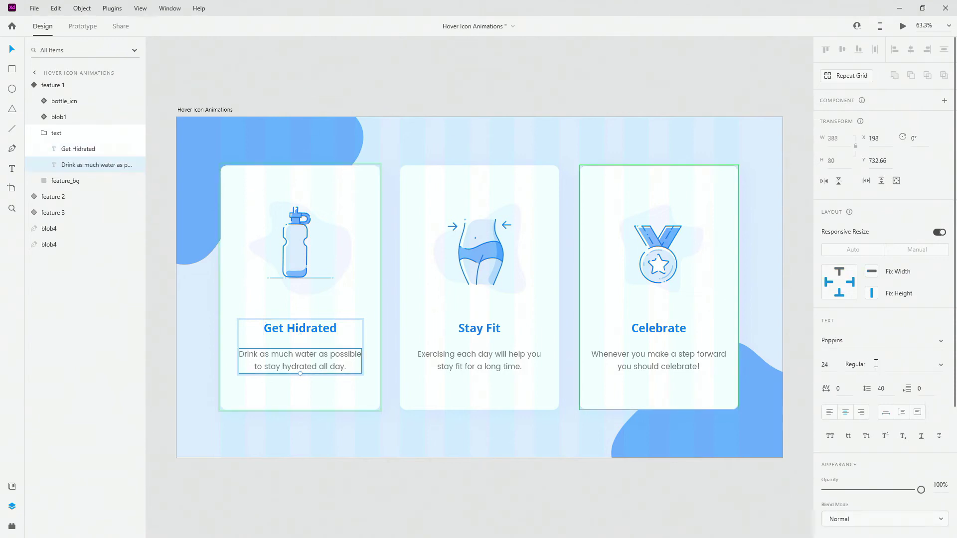
- Collapse the text group, select blob1 behind the bottle, and show the document assets
left_click(46, 133)
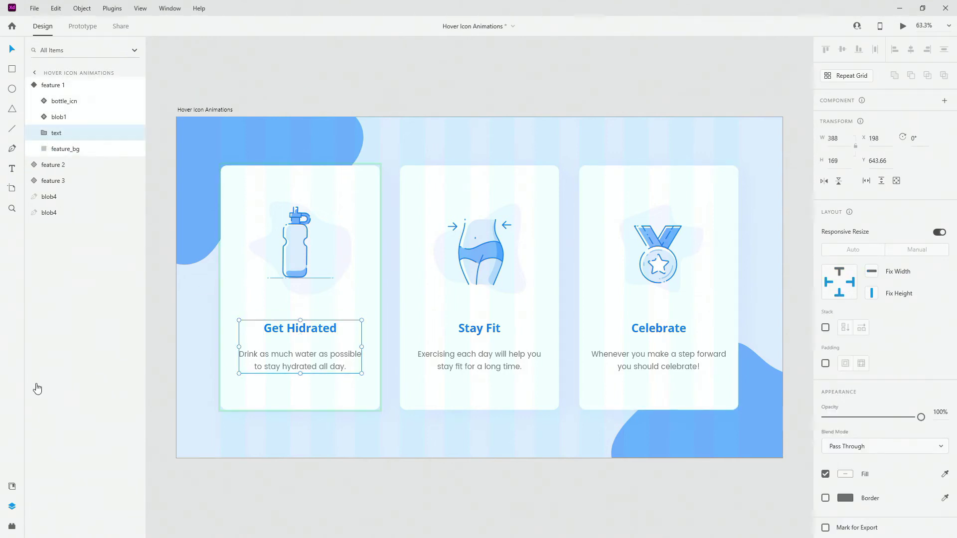
left_click(340, 242)
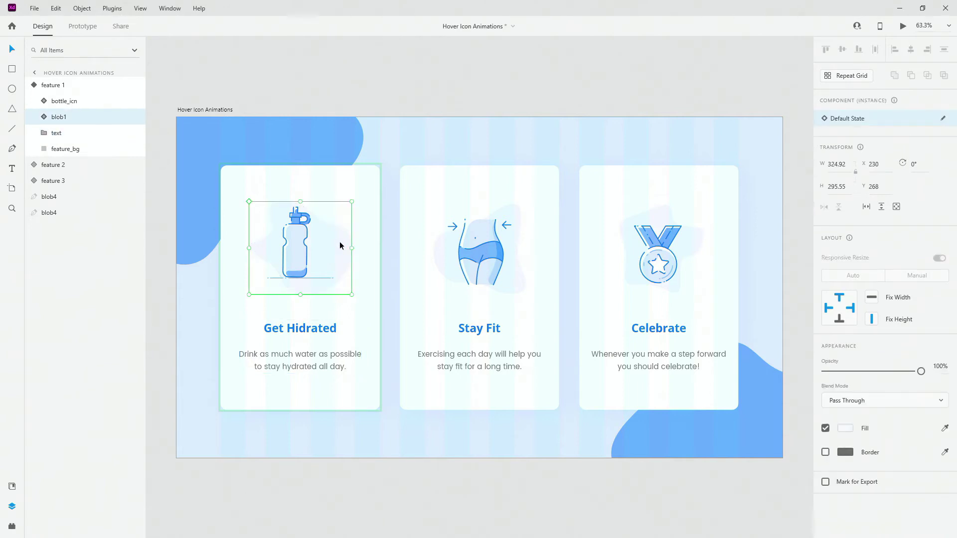
left_click(12, 488)
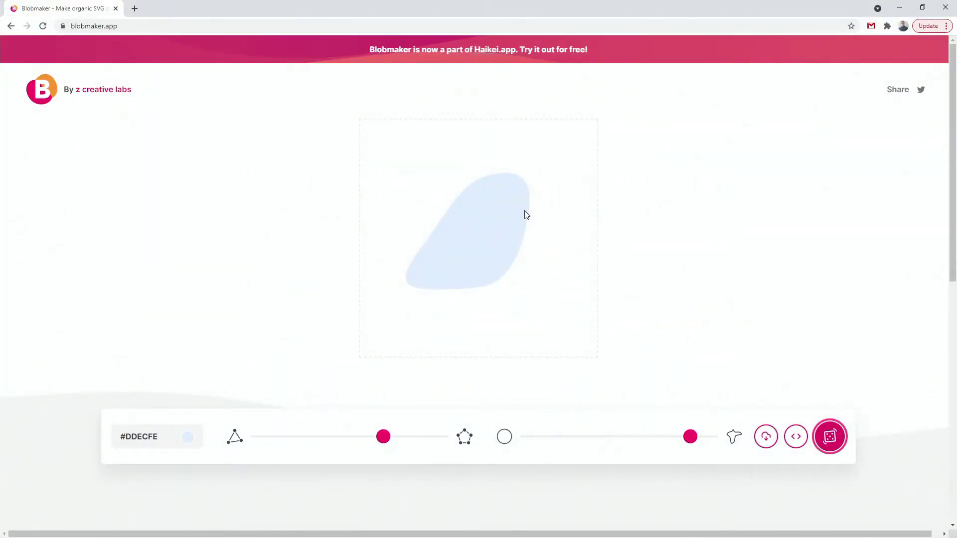
- Minimize the Blobmaker browser window to return to the Adobe XD card design
left_click(901, 6)
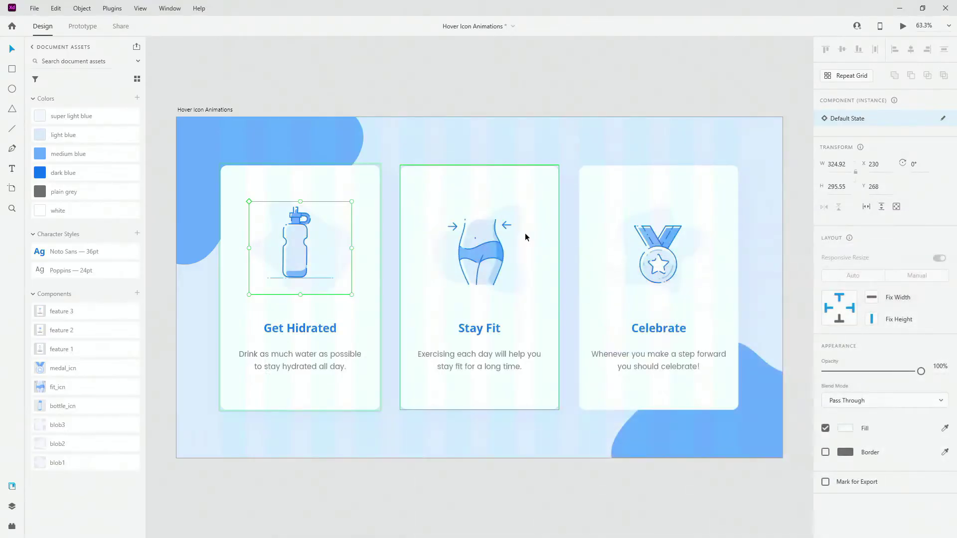
- Edit blob1's path, dragging one anchor up and to the right, then exit path editing
left_click(12, 506)
scroll(290, 240, "up", 5)
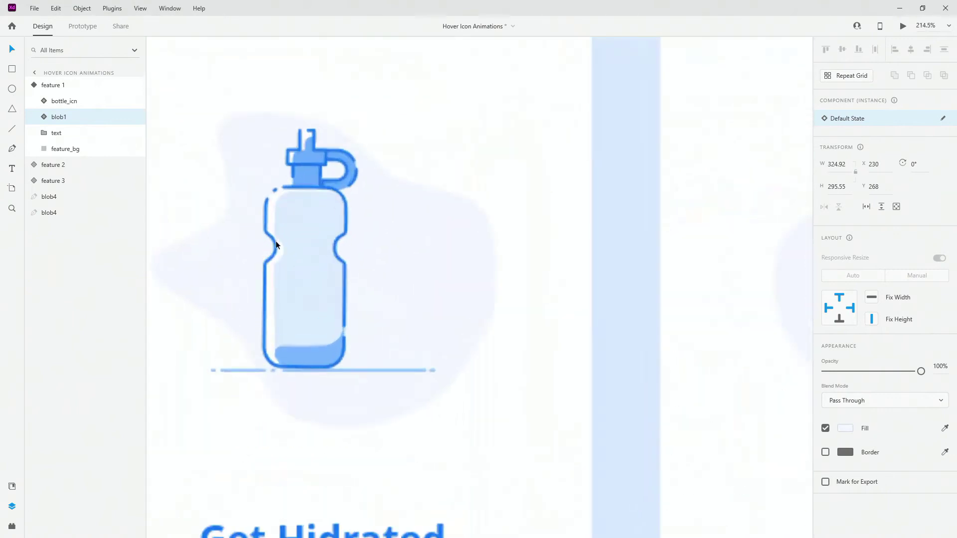
double_click(479, 223)
double_click(480, 223)
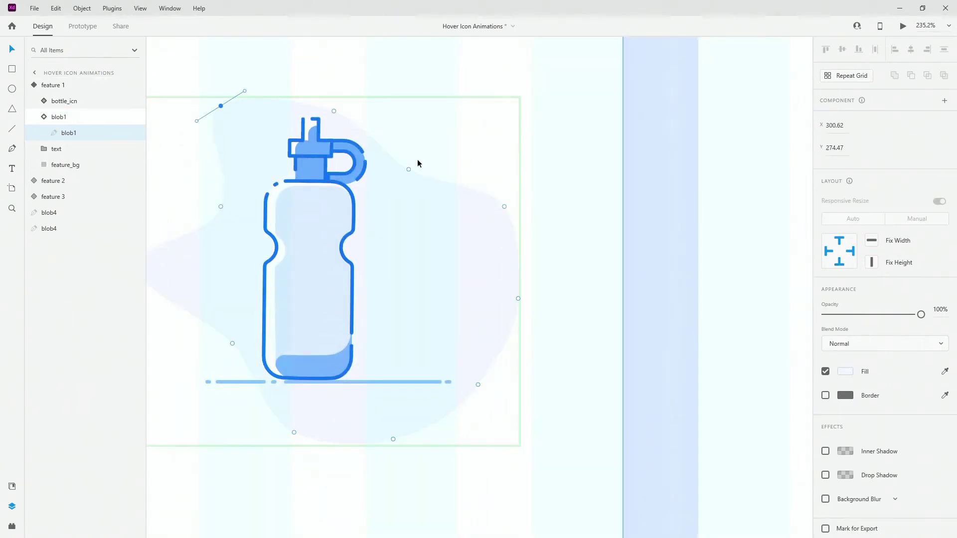
left_click_drag(408, 170, 441, 148)
scroll(549, 163, "down", 5)
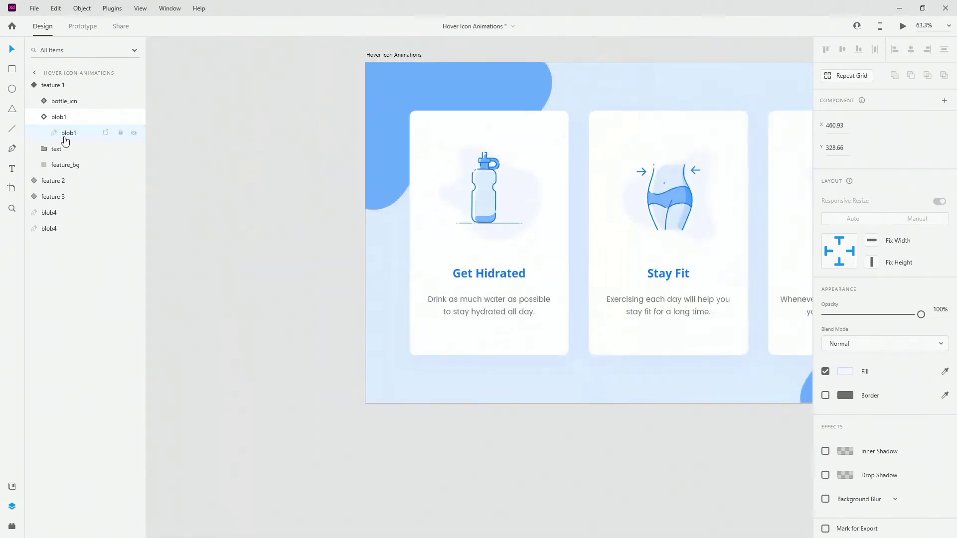
left_click(46, 119)
scroll(525, 169, "up", 5)
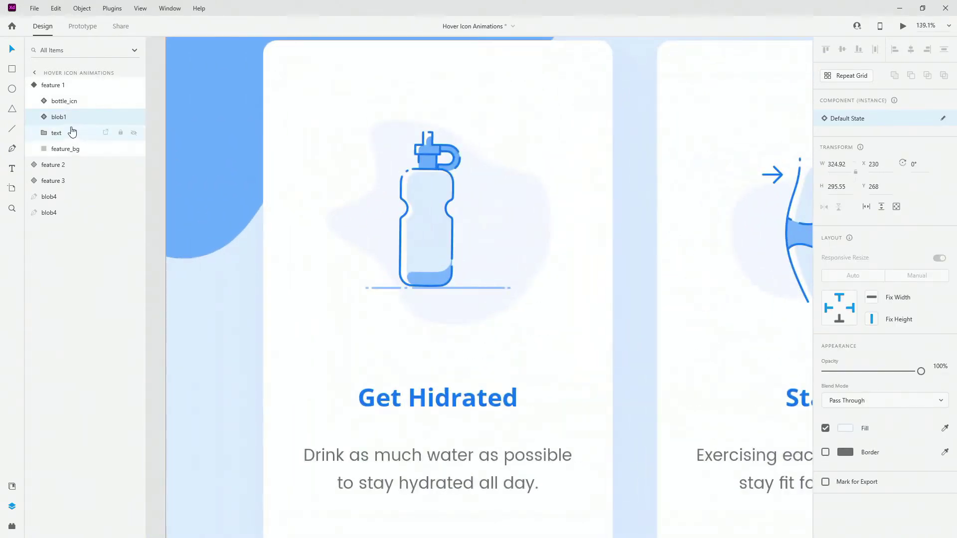
left_click(72, 101)
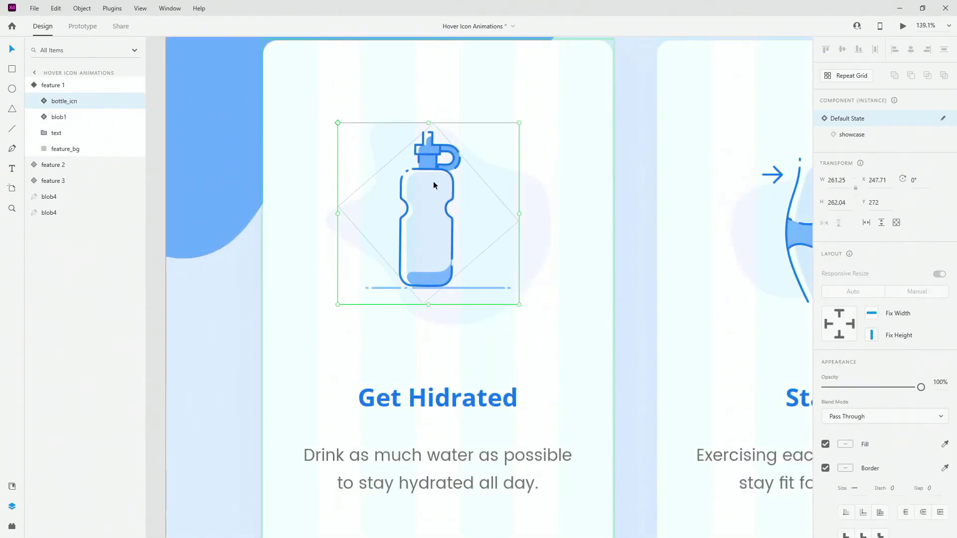
scroll(230, 198, "down", 2)
scroll(229, 198, "down", 3)
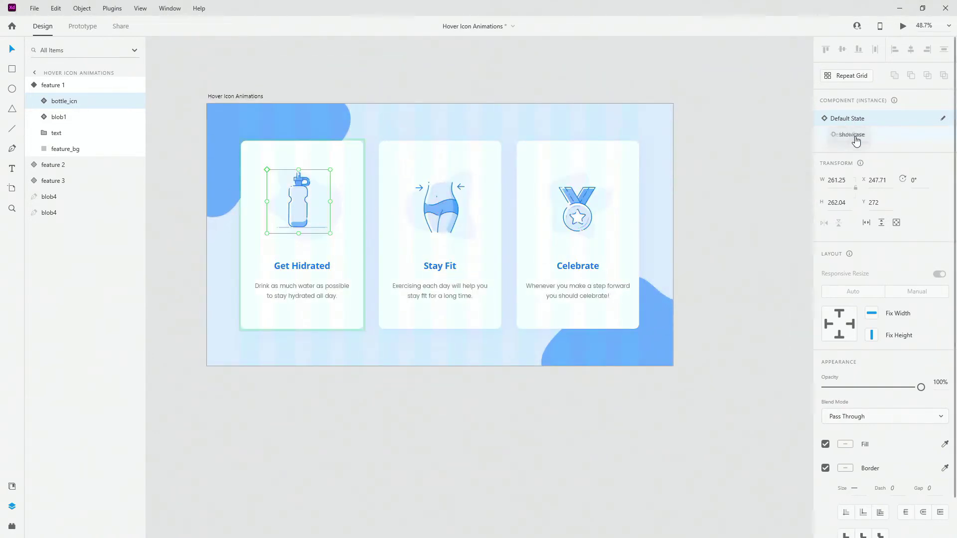
scroll(306, 180, "up", 5)
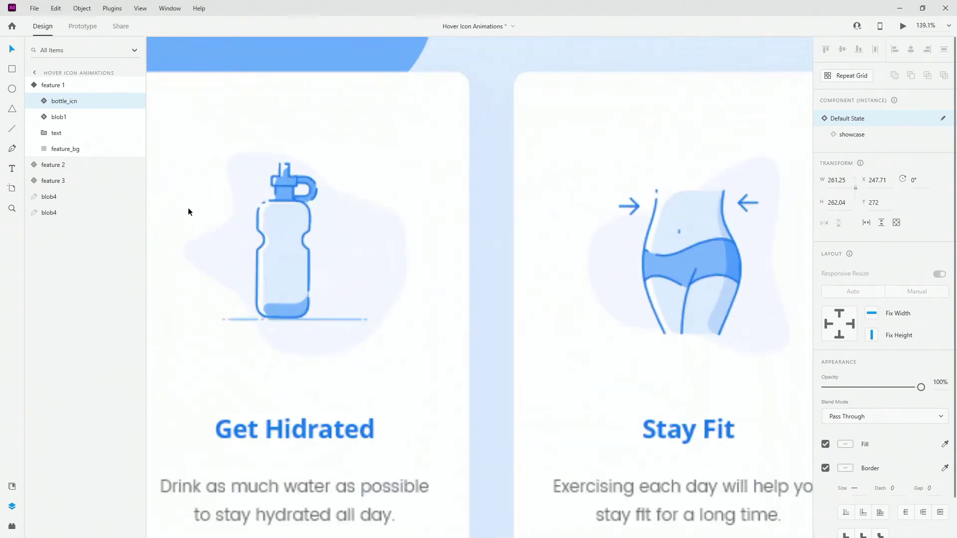
scroll(275, 119, "left", 2)
scroll(244, 196, "up", 3)
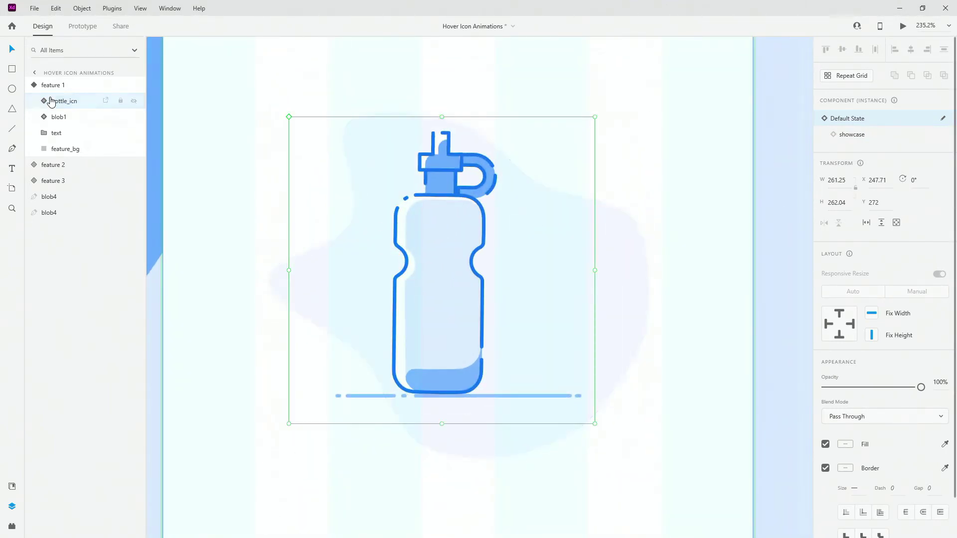
left_click(45, 102)
left_click(77, 121)
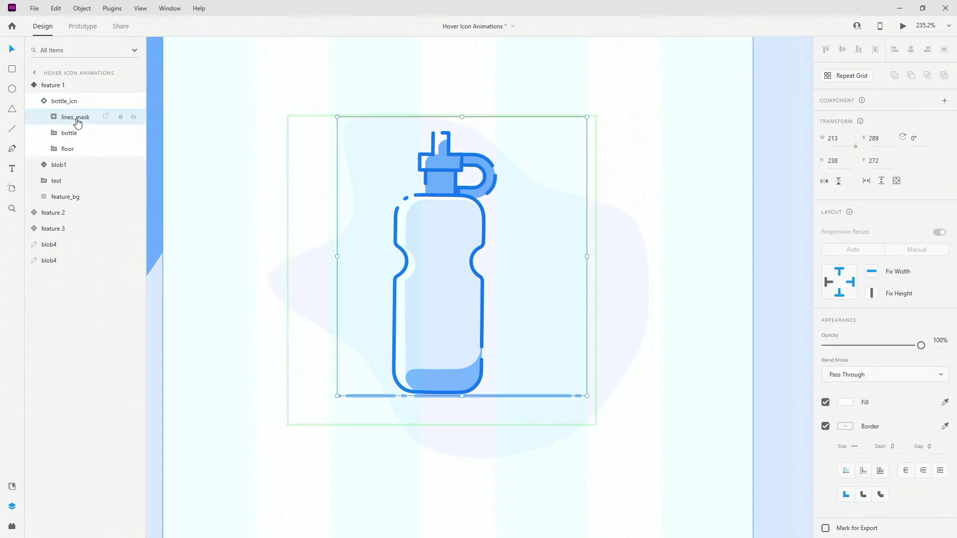
left_click(55, 118)
left_click(78, 133)
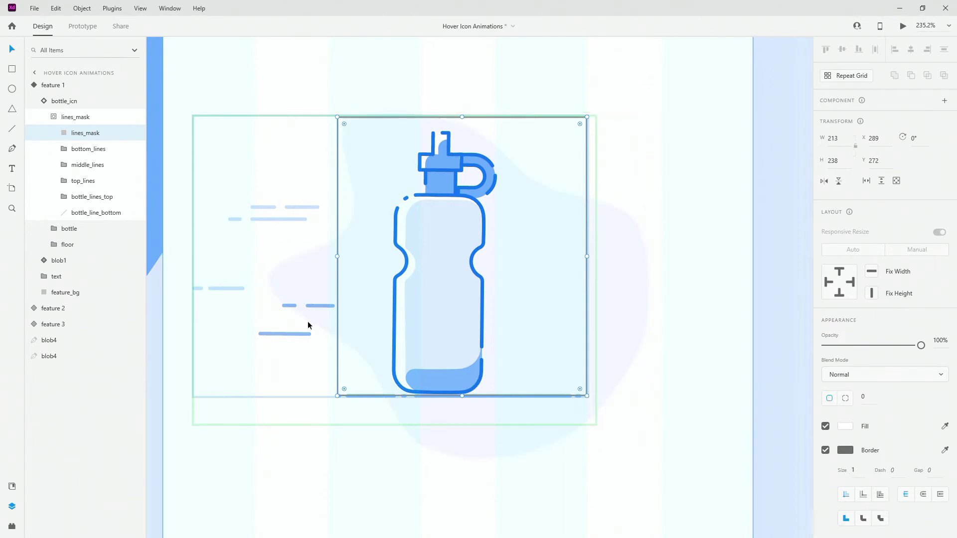
key("Escape")
key("Escape")
left_click(862, 135)
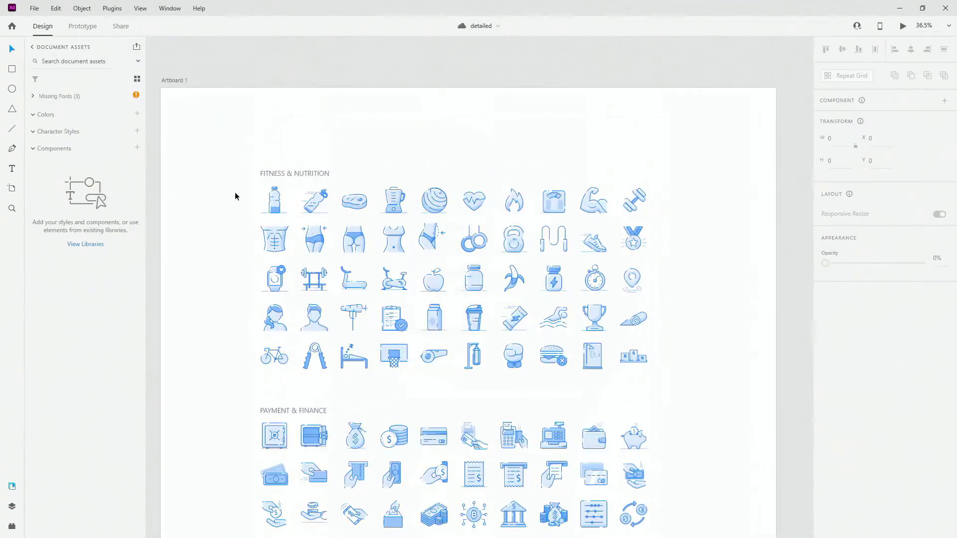
scroll(234, 192, "up", 3)
scroll(280, 177, "up", 3)
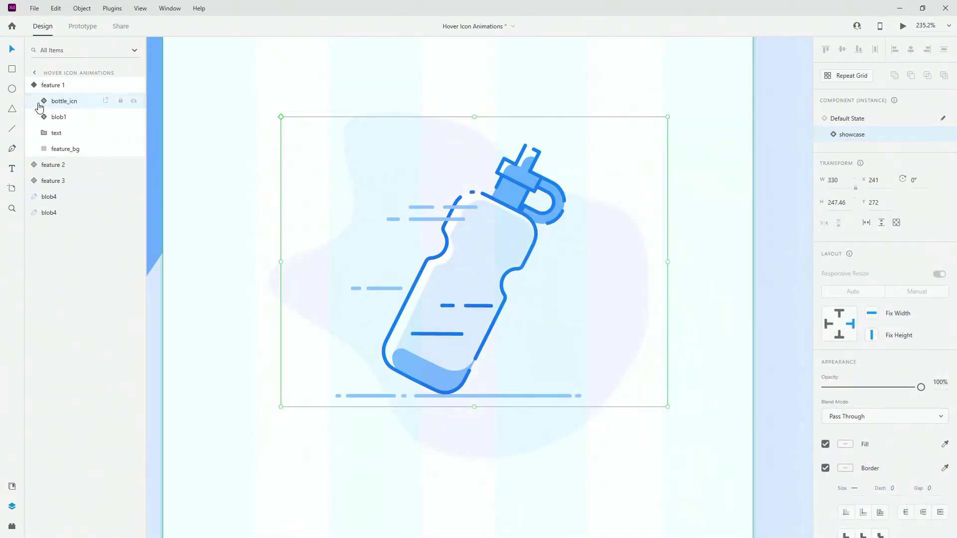
left_click(38, 100)
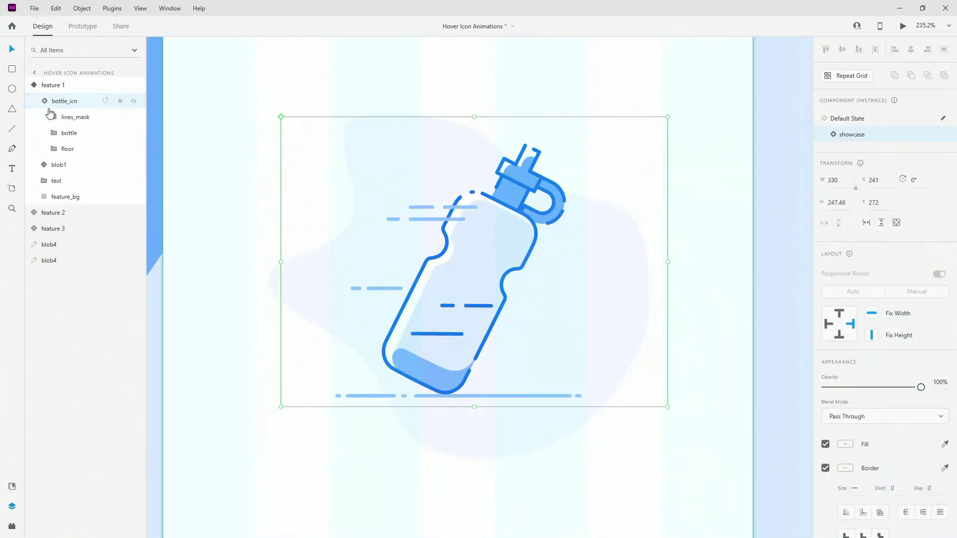
left_click(70, 120)
left_click(44, 133)
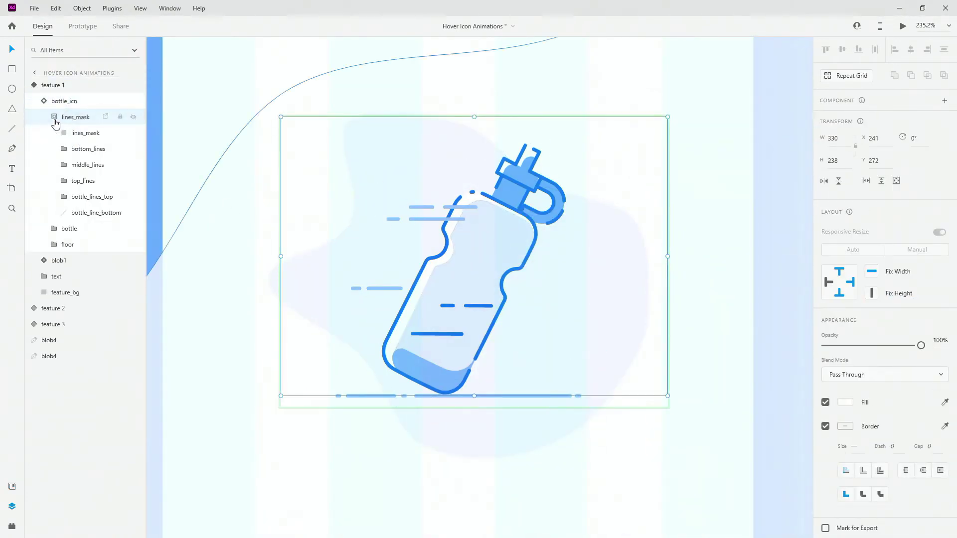
left_click(44, 133)
left_click(65, 101)
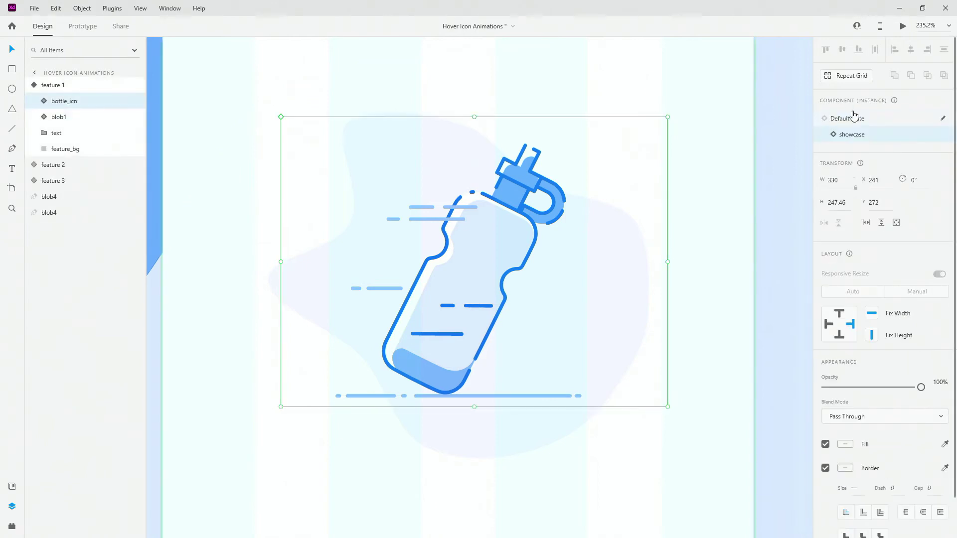
left_click(847, 118)
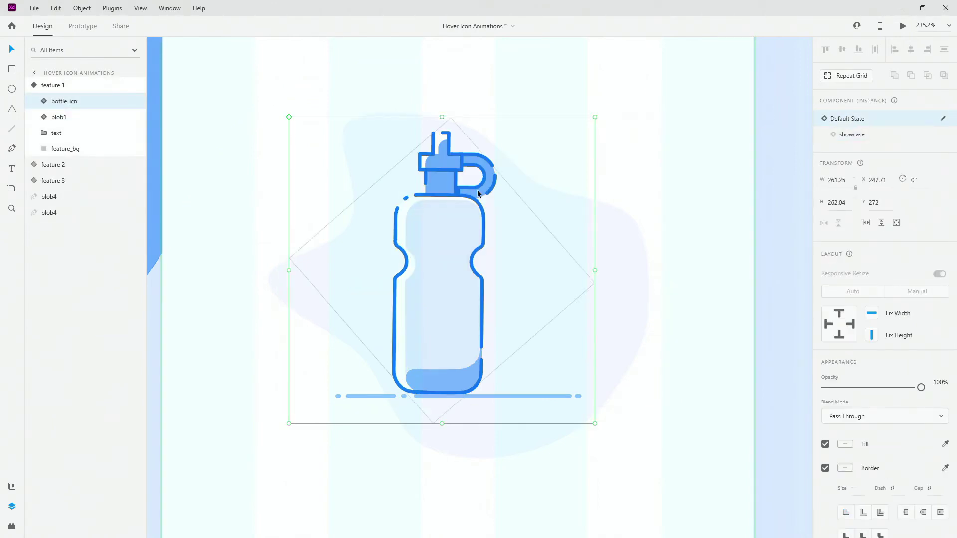
left_click(870, 140)
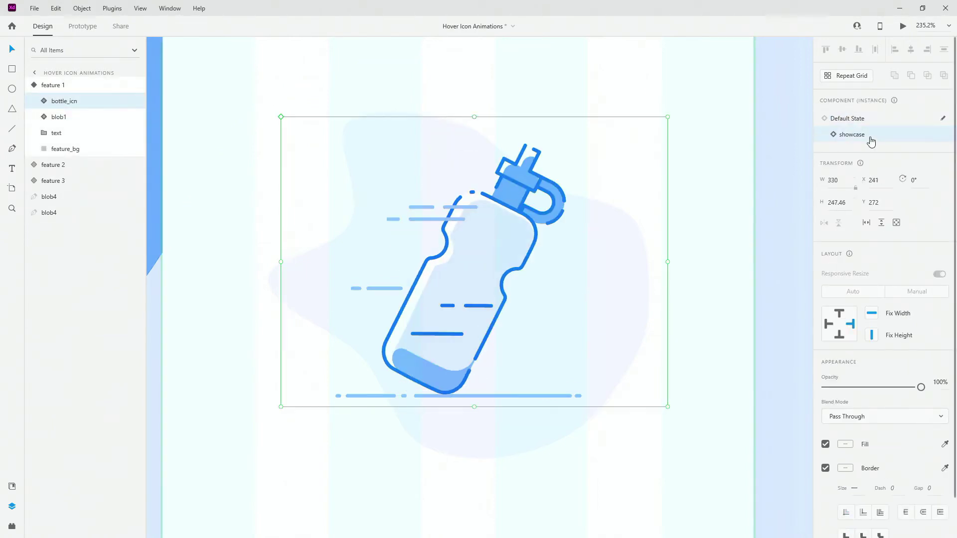
left_click(871, 119)
- Select fit_icn and toggle between its showcase state with inward-closing arrows and Default State
scroll(310, 154, "down", 6)
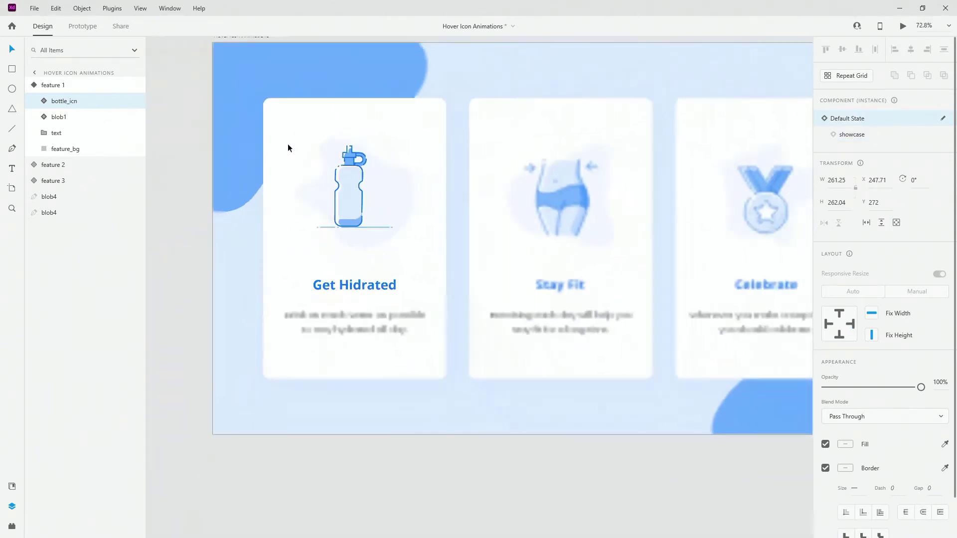
key("Escape")
scroll(572, 205, "up", 5)
double_click(413, 155)
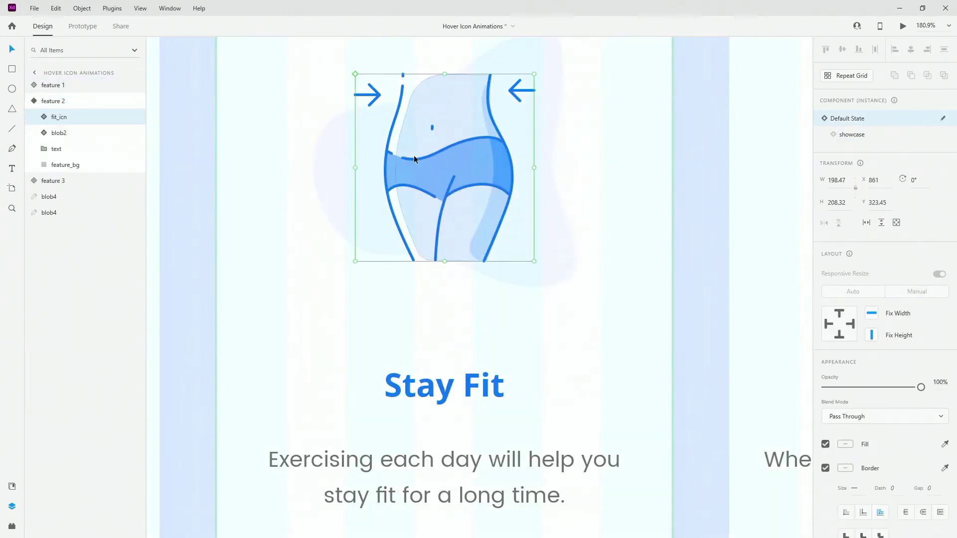
scroll(467, 144, "up", 5)
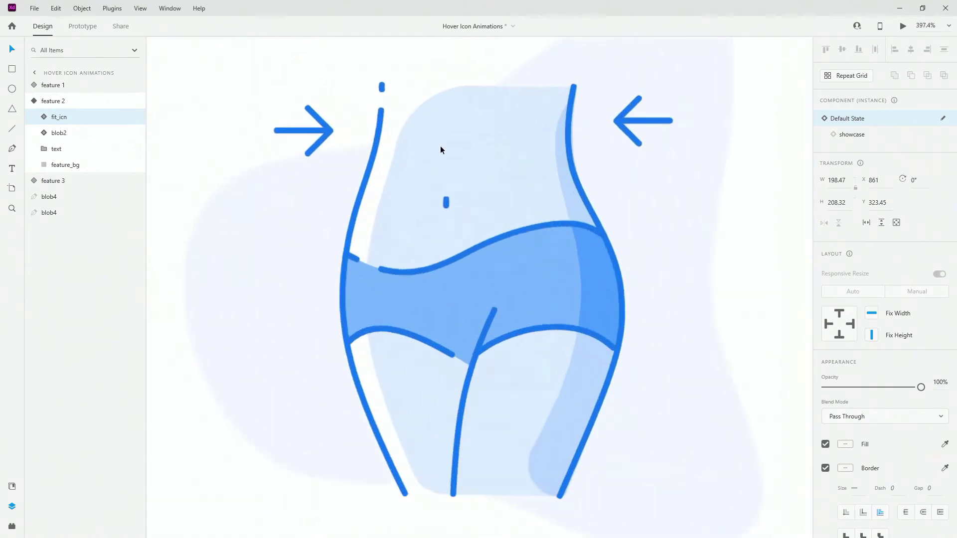
left_click(877, 136)
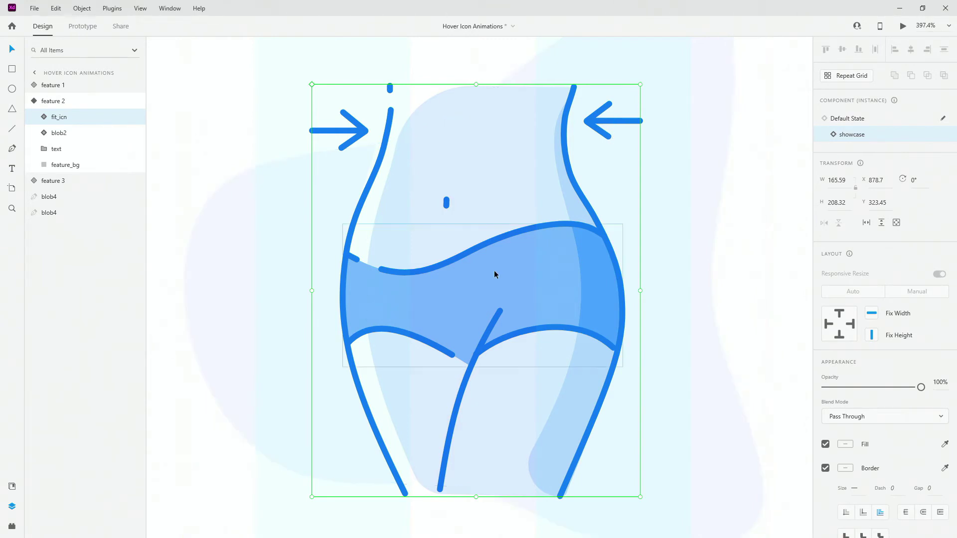
left_click(866, 120)
left_click(866, 135)
left_click(865, 122)
left_click(865, 137)
left_click(867, 125)
- Select the whole Stay Fit card, then select the Celebrate card component
scroll(257, 164, "down", 5)
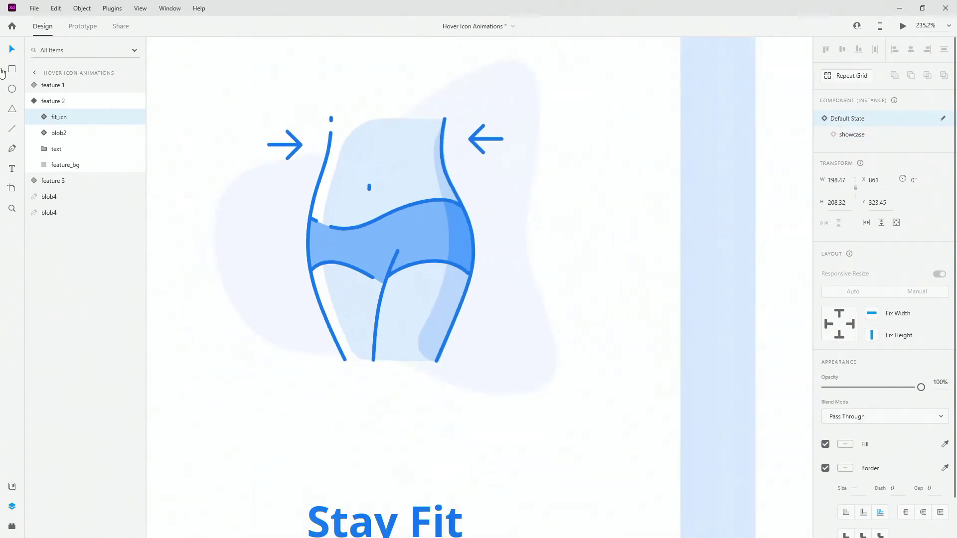
key("Escape")
scroll(396, 141, "down", 5)
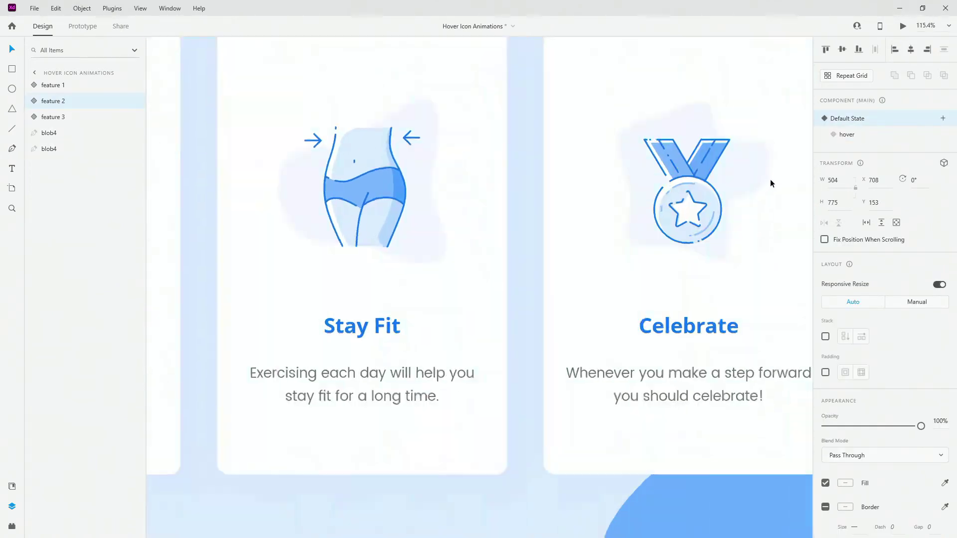
scroll(770, 178, "up", 8)
left_click(569, 208)
- Expand the Celebrate card's layers and select its medal_icn component
left_click(40, 117)
left_click(58, 132)
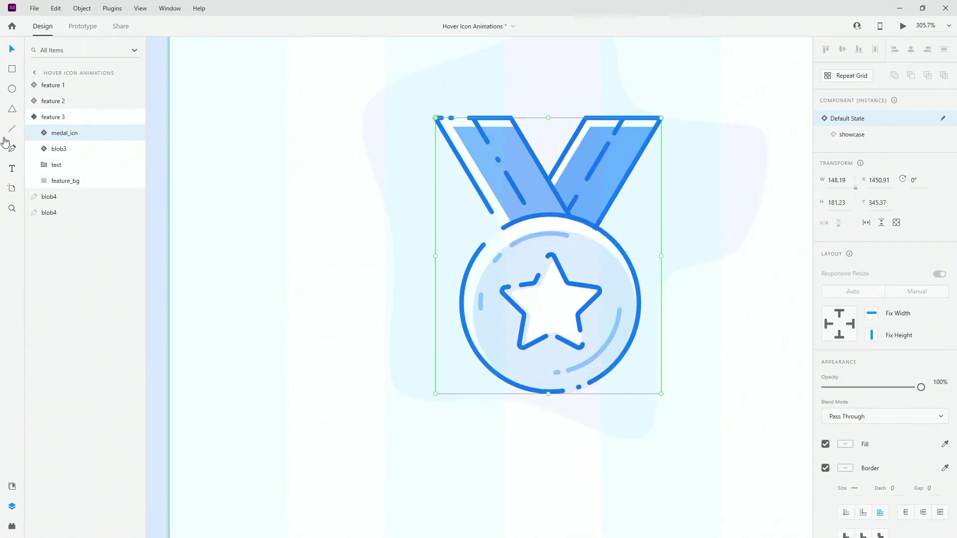
left_click(41, 134)
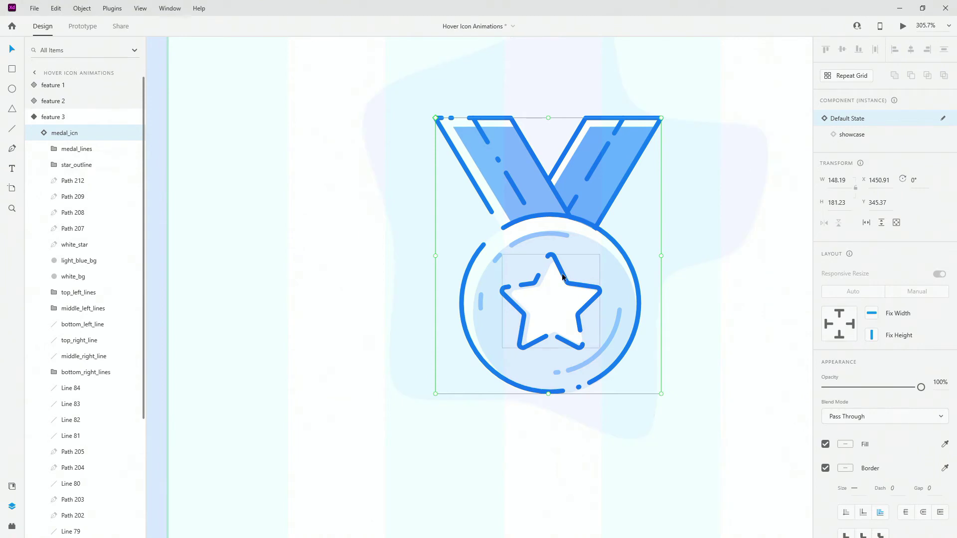
scroll(562, 278, "down", 2)
scroll(560, 221, "up", 2)
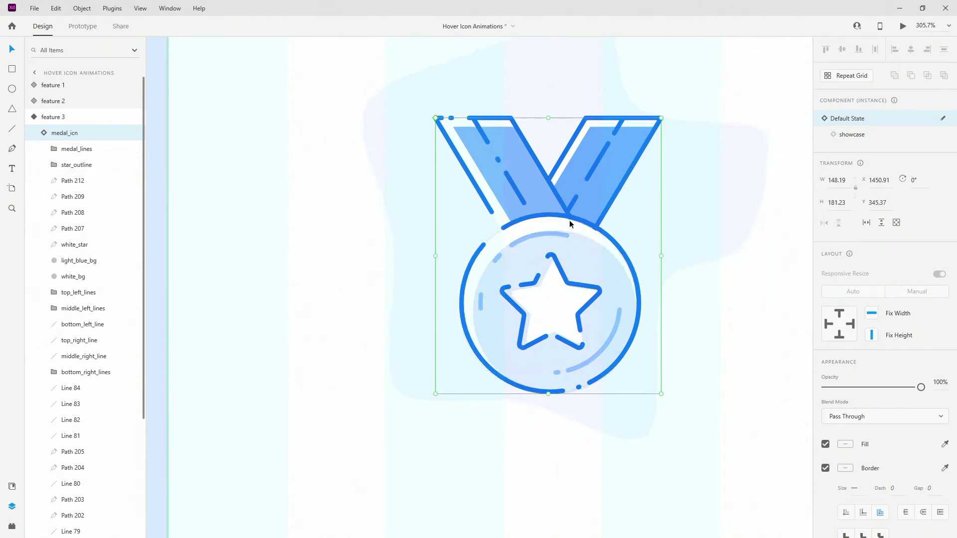
- Toggle the medal between its rayed showcase state and Default State, ending on default
left_click(851, 134)
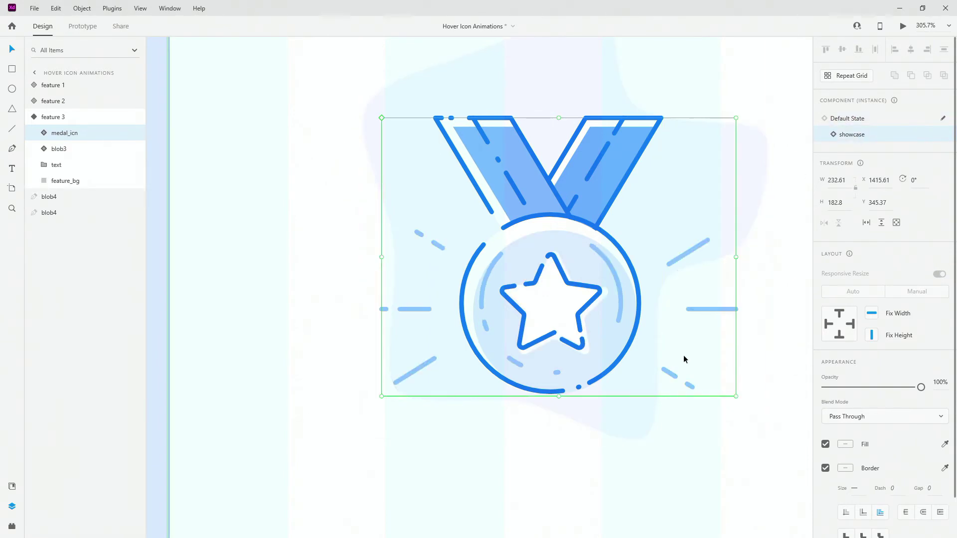
left_click(845, 126)
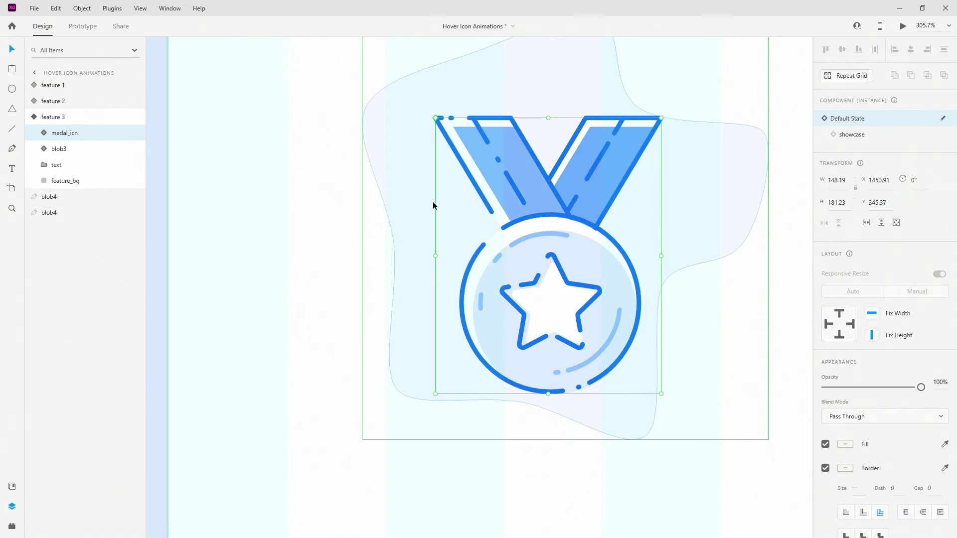
left_click(858, 131)
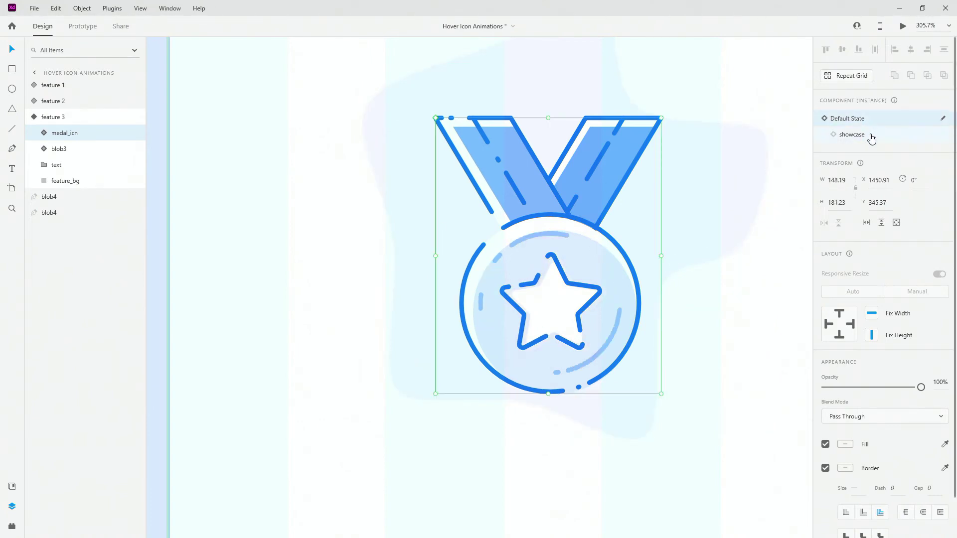
left_click(869, 118)
scroll(556, 311, "up", 5)
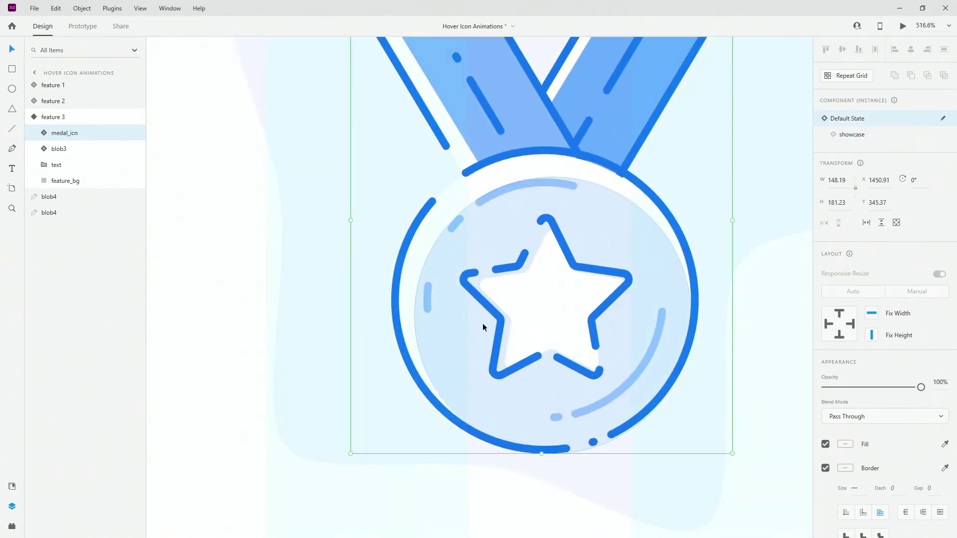
left_click(871, 135)
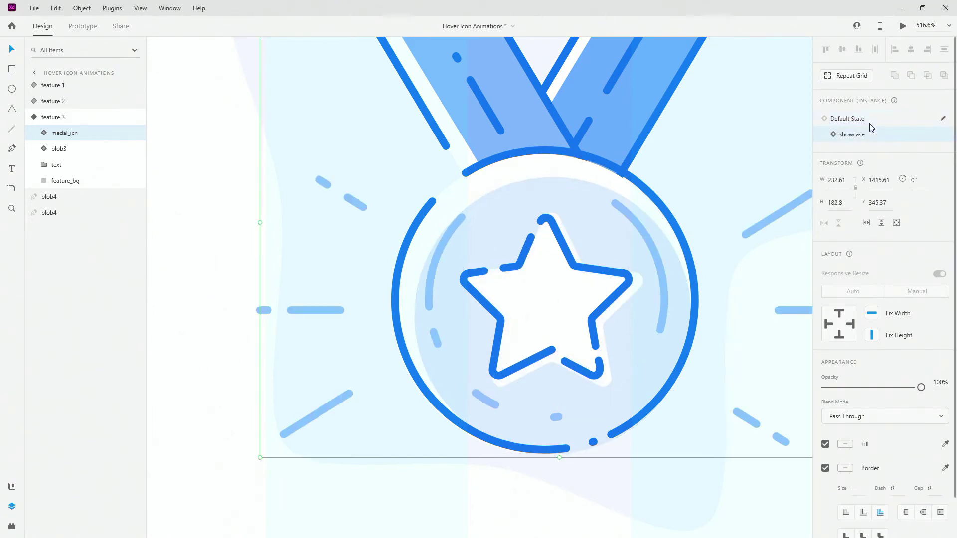
left_click(870, 125)
left_click(872, 136)
left_click(867, 121)
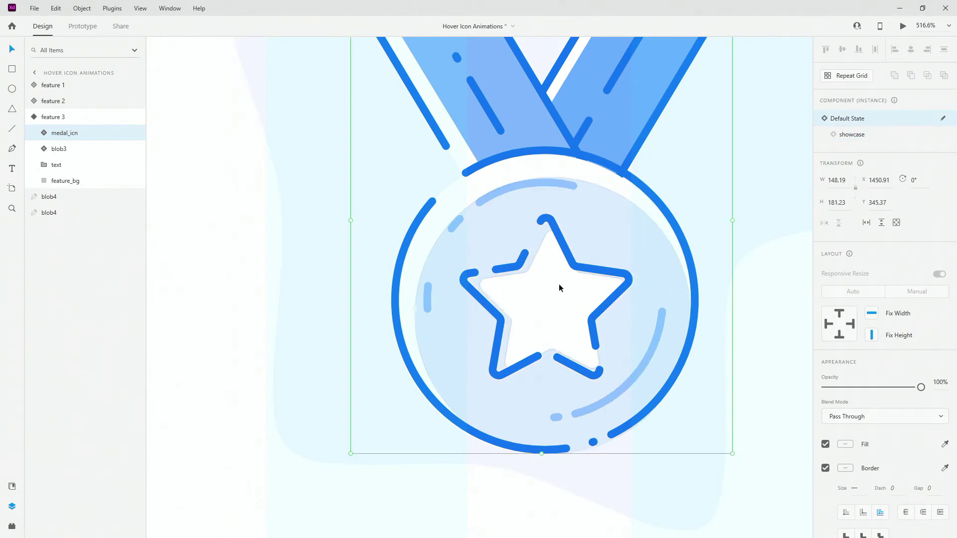
left_click(869, 134)
left_click(871, 122)
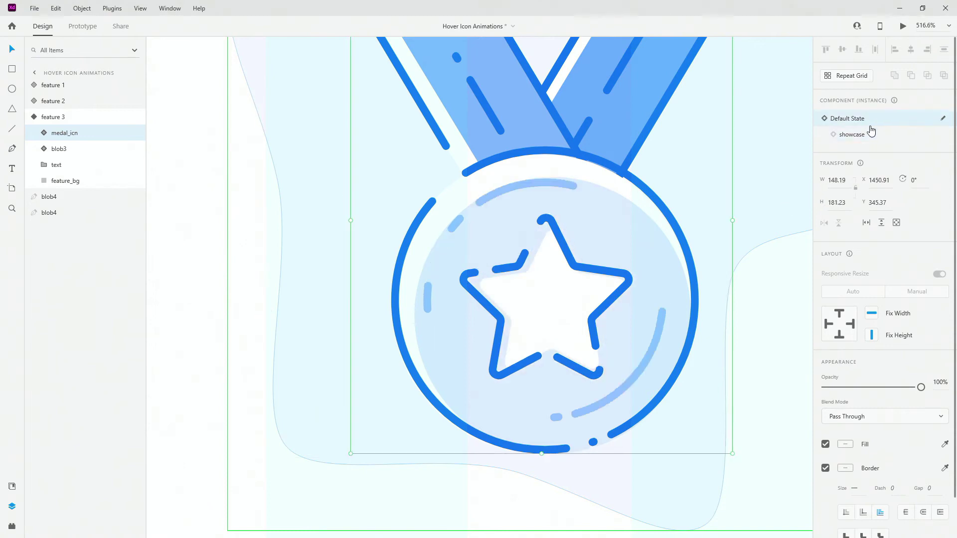
- Collapse the Celebrate card's layers and zoom out to view all three cards
scroll(481, 224, "down", 5)
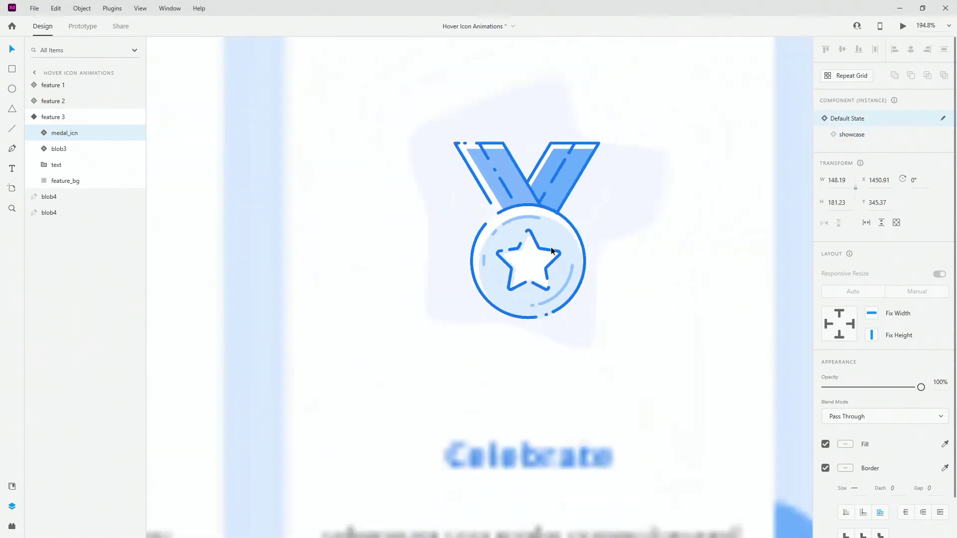
left_click(55, 117)
scroll(571, 190, "down", 3)
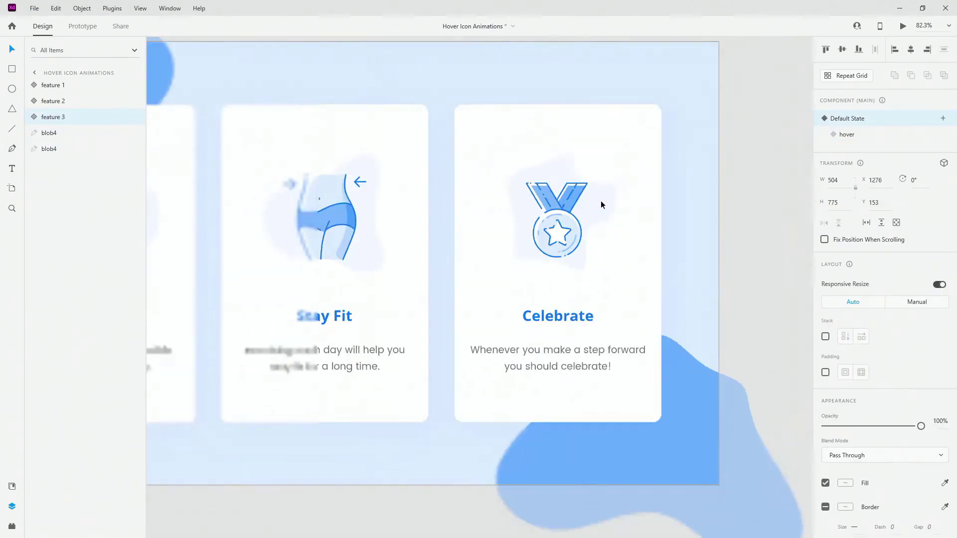
scroll(601, 201, "down", 2)
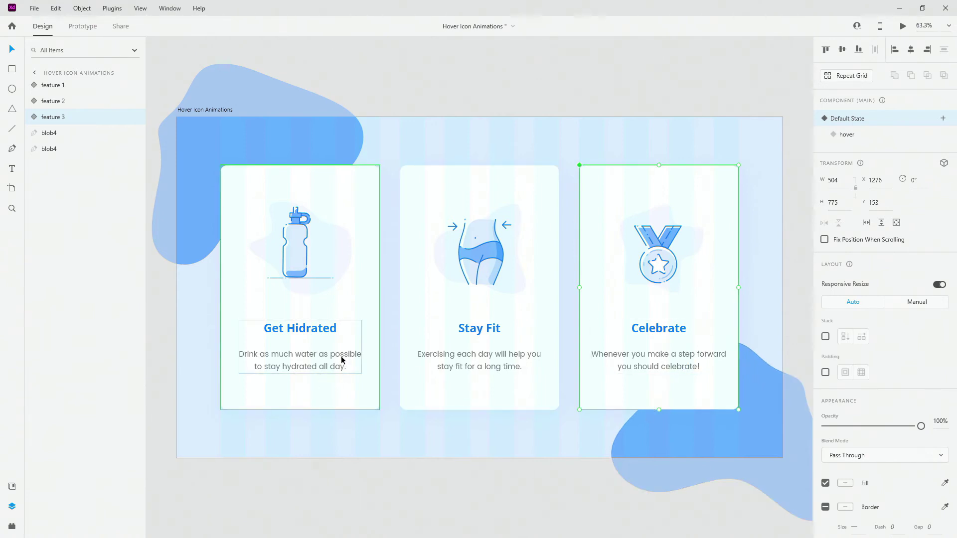
left_click(296, 184)
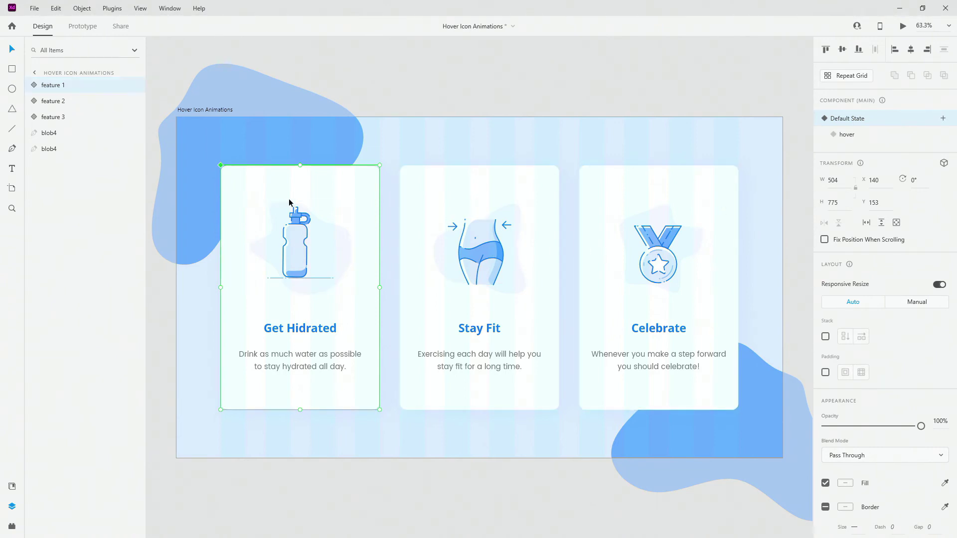
left_click(29, 85)
left_click(63, 101)
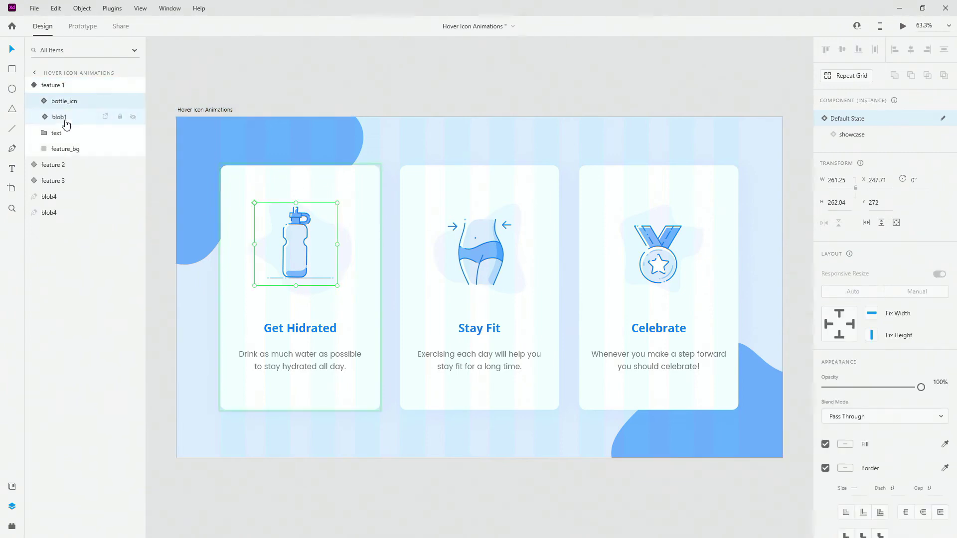
left_click(66, 117)
left_click(67, 137)
left_click(67, 150)
left_click(50, 86)
left_click(481, 222)
left_click(642, 208)
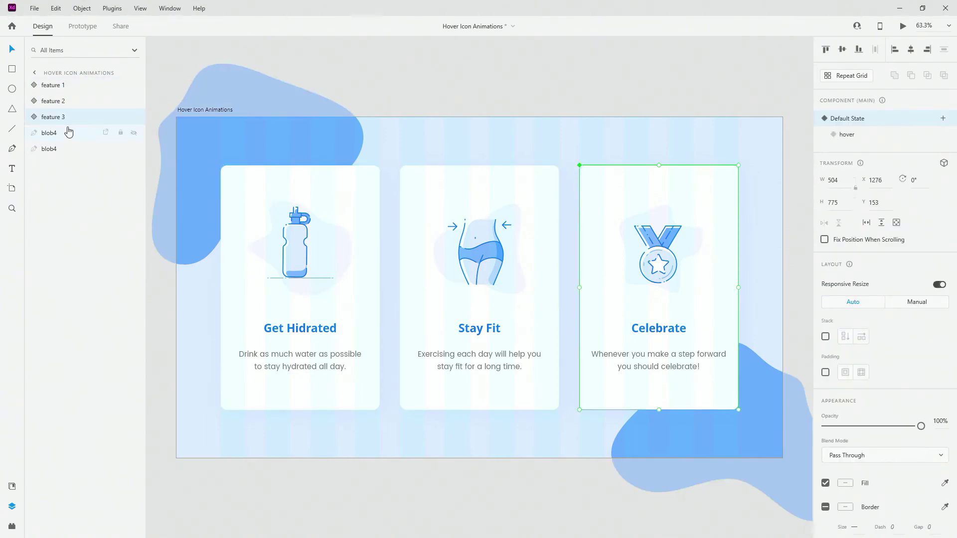
left_click(62, 86)
left_click(62, 102)
left_click(63, 117)
left_click(58, 88)
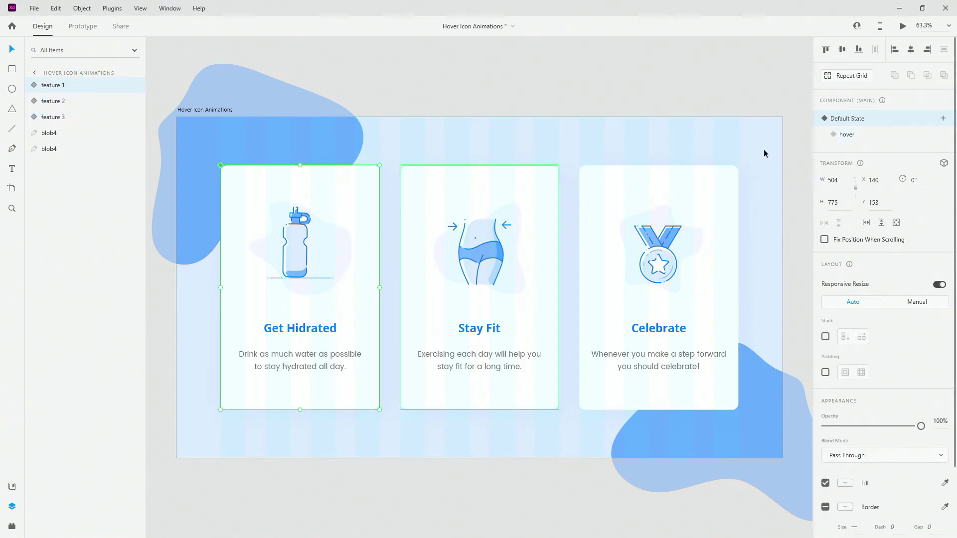
- In Get Hidrated's hover state, reshape the blob behind the bottle by shifting one anchor up-right
left_click(873, 135)
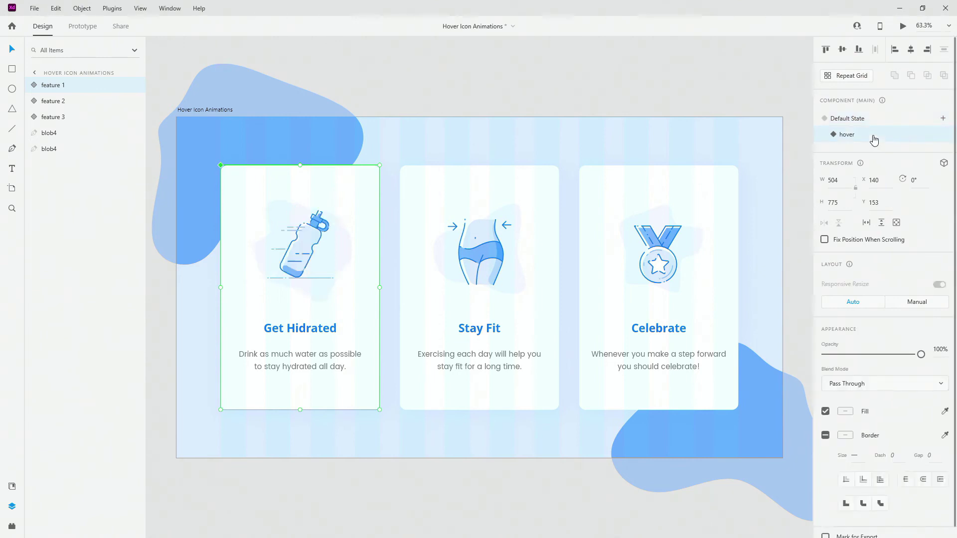
scroll(237, 246, "up", 5)
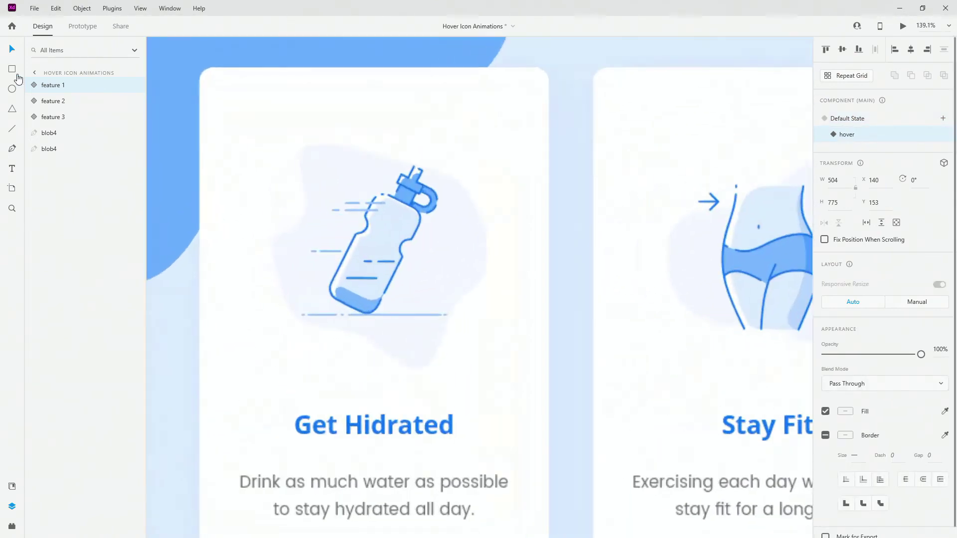
left_click(33, 87)
left_click(64, 101)
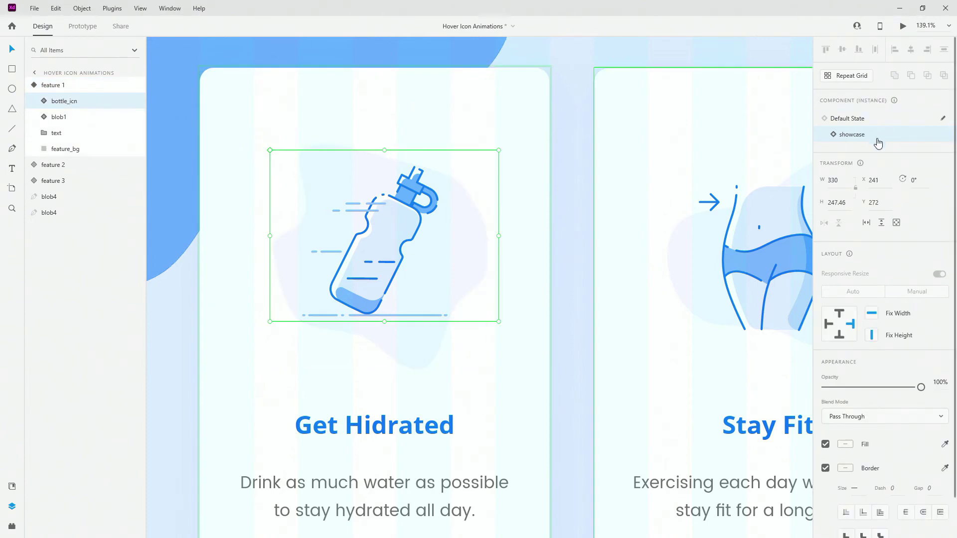
left_click(460, 233)
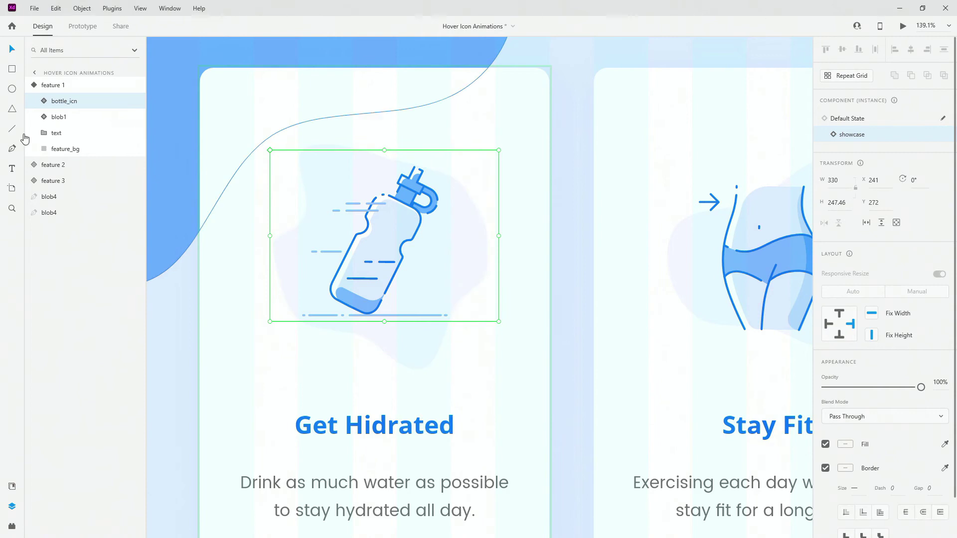
double_click(462, 239)
double_click(461, 239)
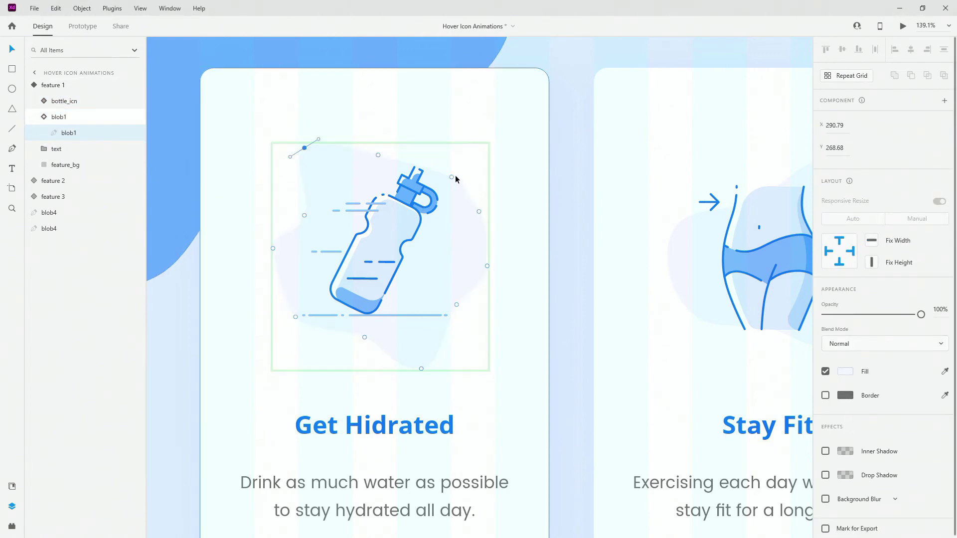
left_click_drag(452, 177, 460, 173)
key("Escape")
key("Escape")
key("Escape")
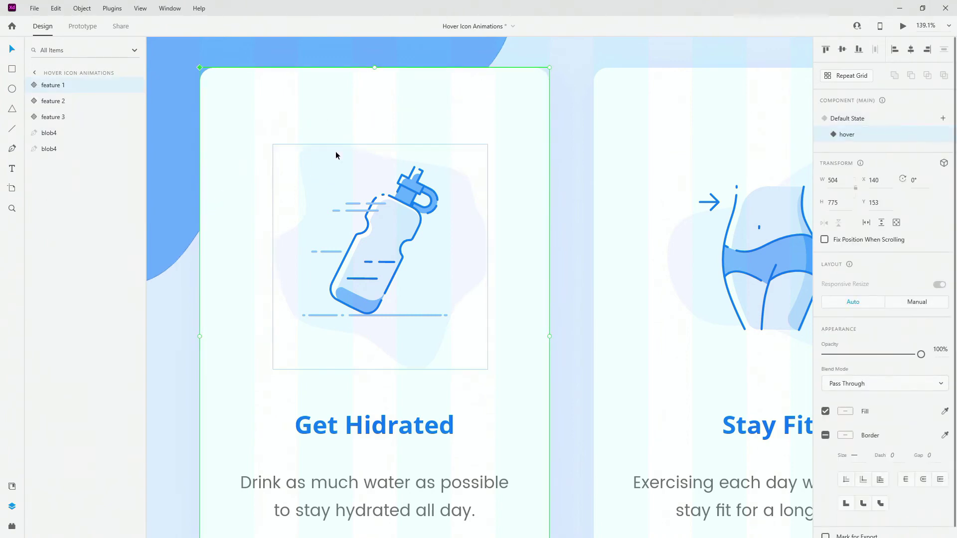
- Compare the Get Hidrated card's Default State and hover state, ending on Default State
left_click(877, 120)
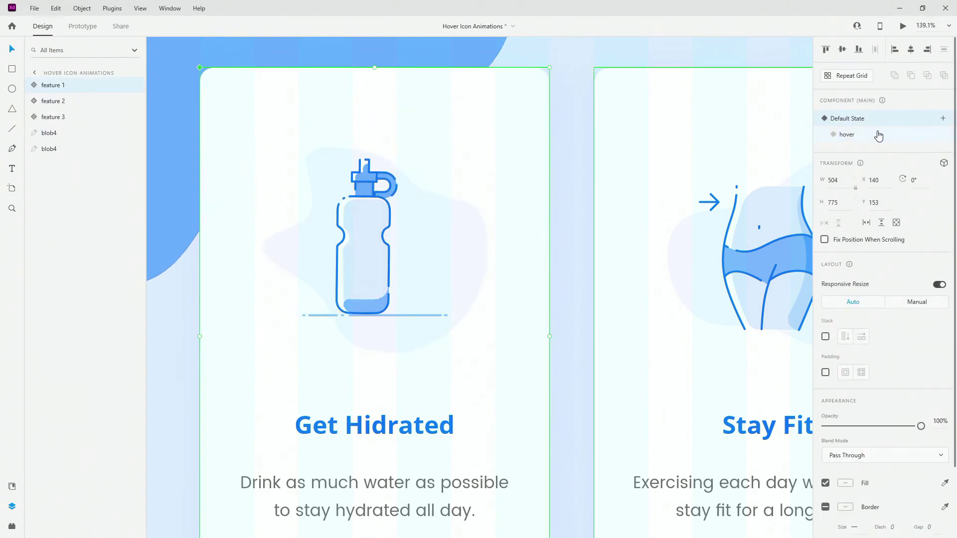
left_click(878, 136)
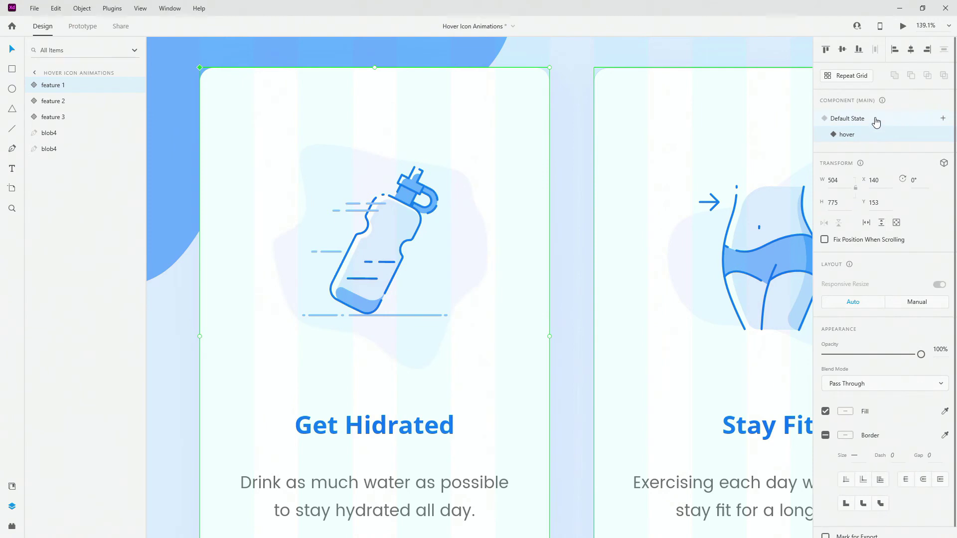
left_click(876, 119)
left_click(876, 134)
left_click(874, 120)
scroll(319, 209, "down", 5)
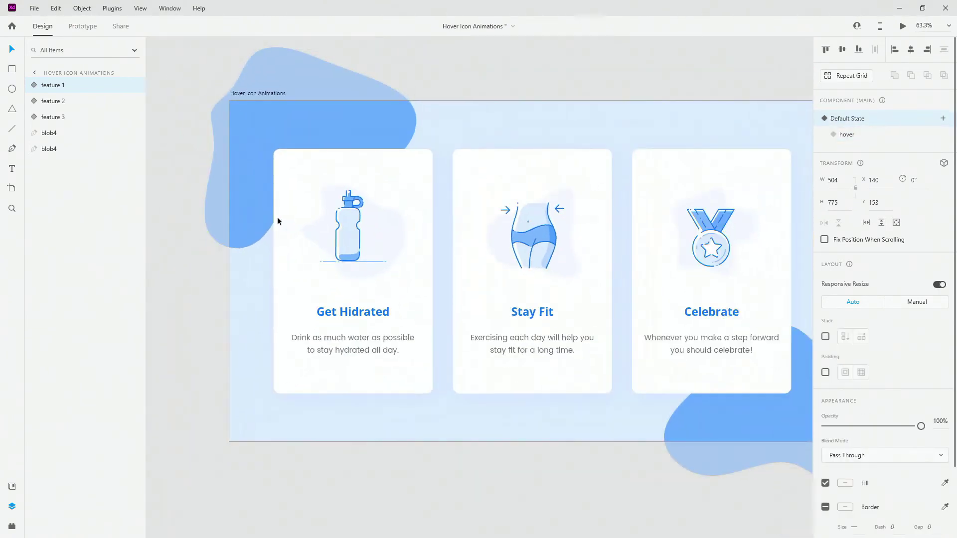
- Compare the Stay Fit card's hover and Default State, ending on Default State
left_click(539, 251)
left_click(879, 139)
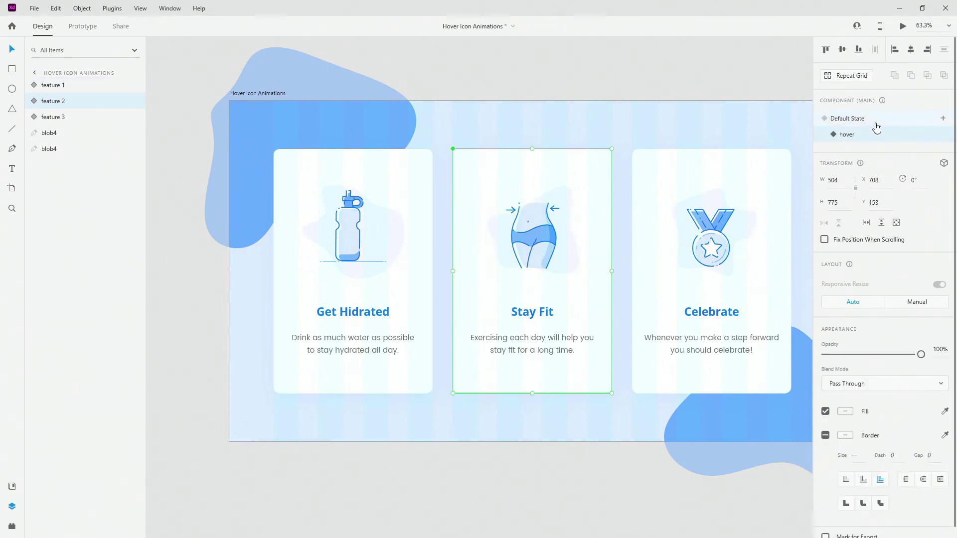
left_click(872, 123)
left_click(873, 134)
left_click(869, 123)
- Compare the Celebrate card's hover and Default State, ending on Default State
left_click(707, 201)
left_click(857, 135)
left_click(864, 122)
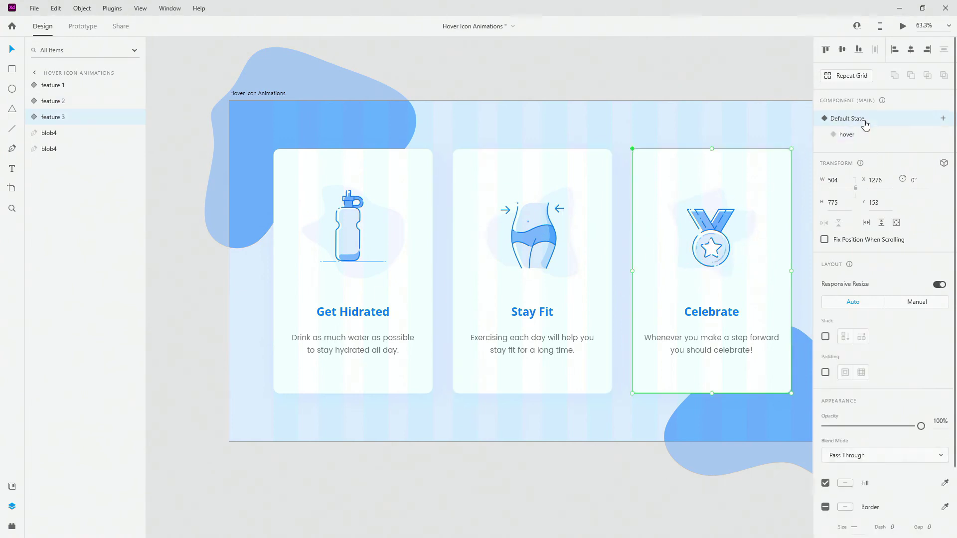
left_click(861, 134)
left_click(869, 120)
left_click(866, 134)
left_click(867, 125)
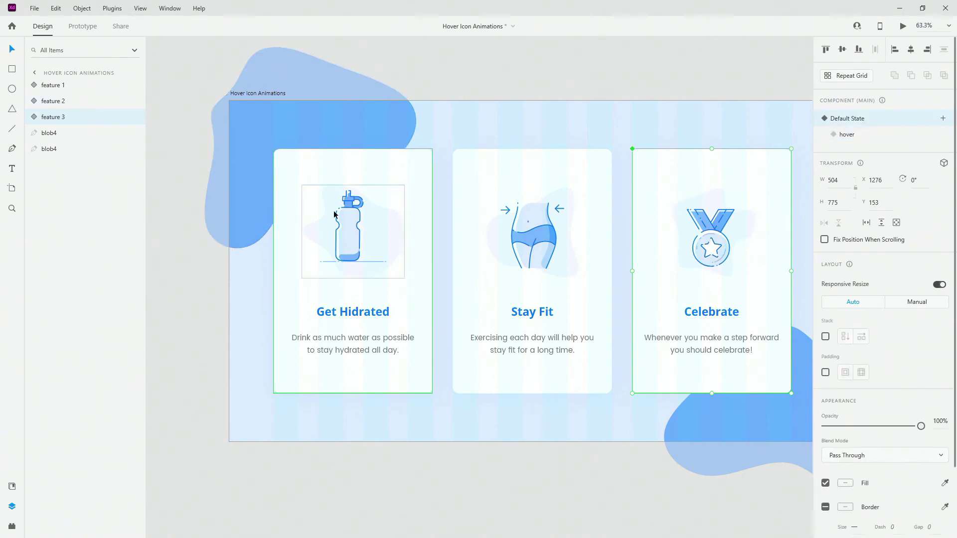
left_click(342, 168)
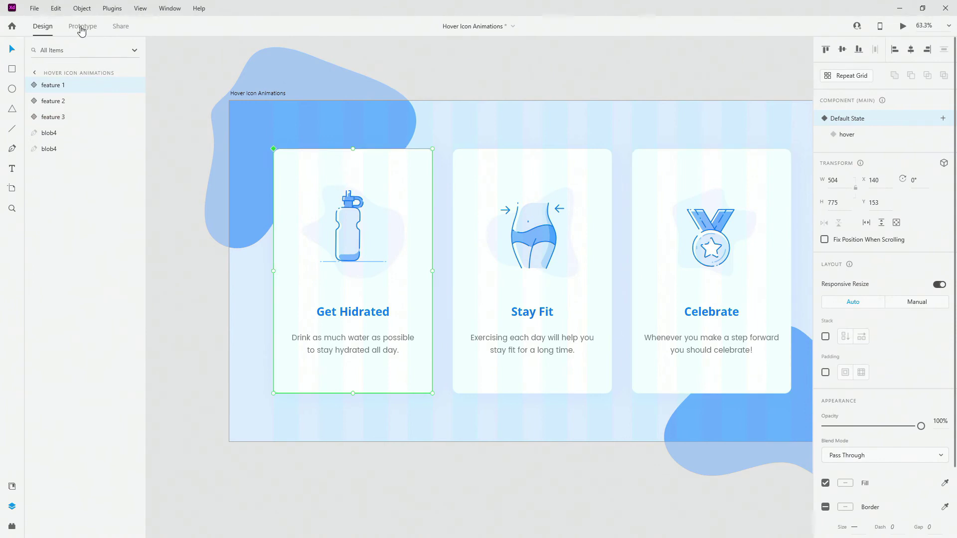
- In Prototype mode, give each card a Hover Auto-Animate to its hover state, Snap easing, 0.6 s
left_click(82, 29)
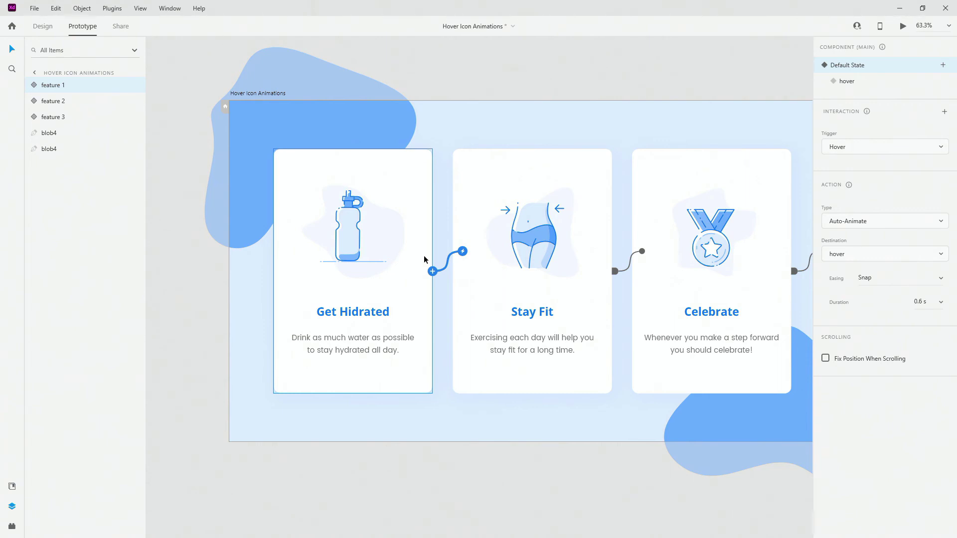
left_click(498, 200)
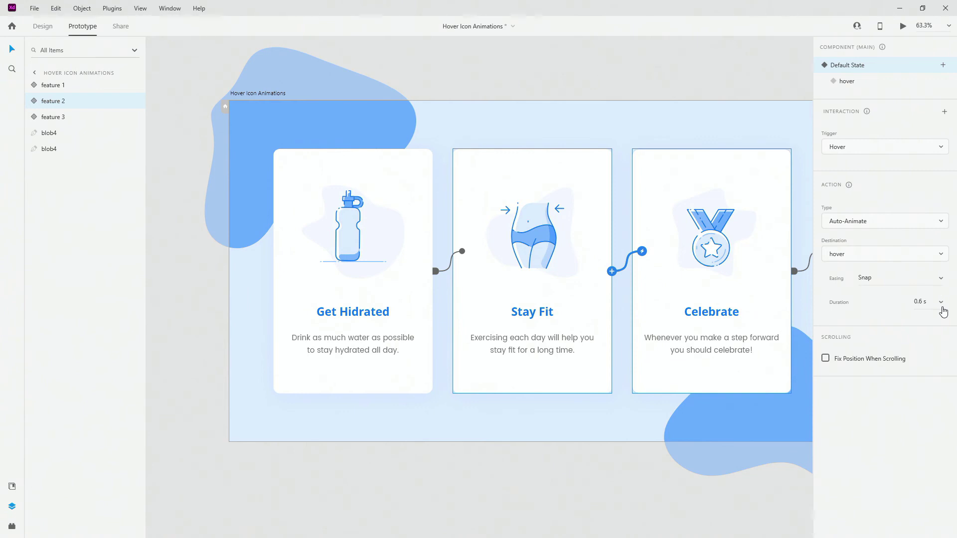
left_click(716, 182)
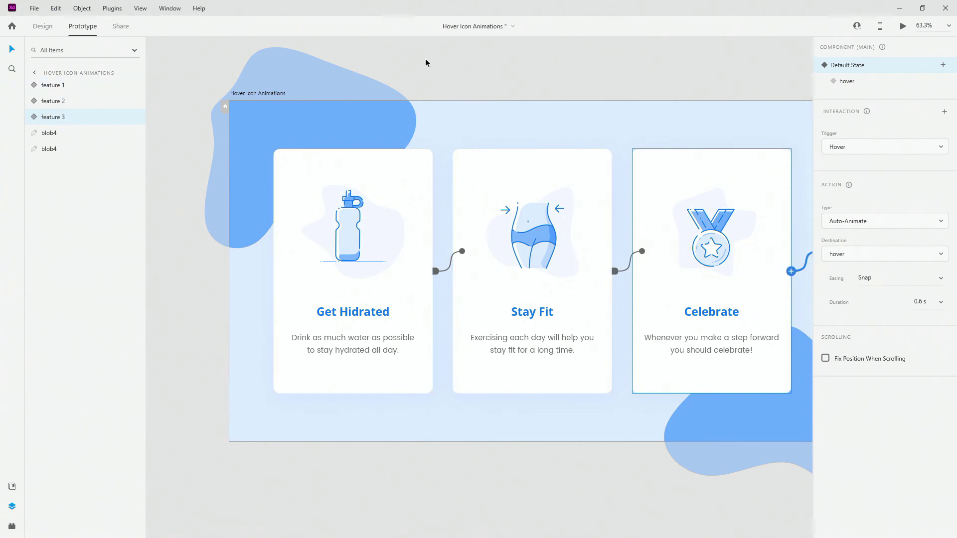
- Preview the prototype maximized to see the Get Hidrated bottle tilt on hover, then restore and reposition the preview window
left_click(903, 26)
left_click(922, 13)
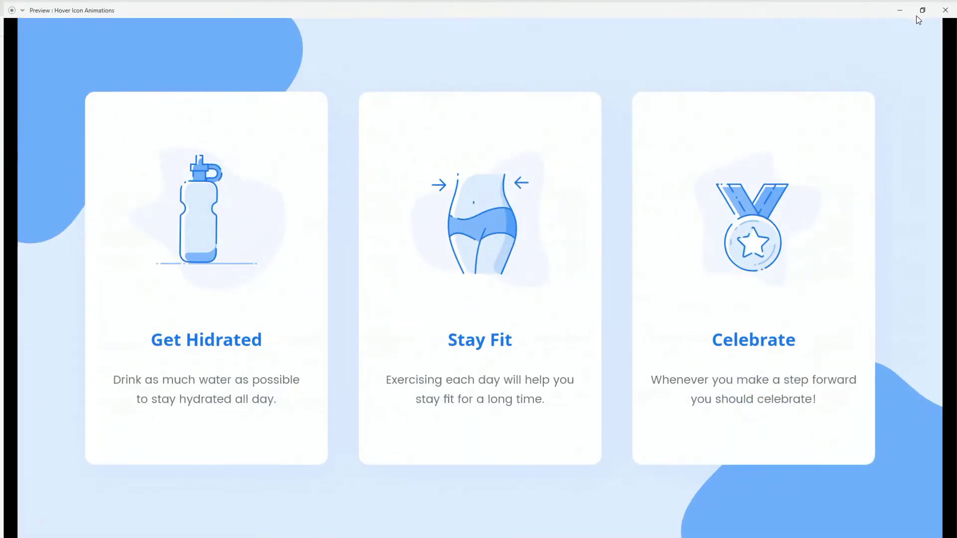
mouse_move(273, 130)
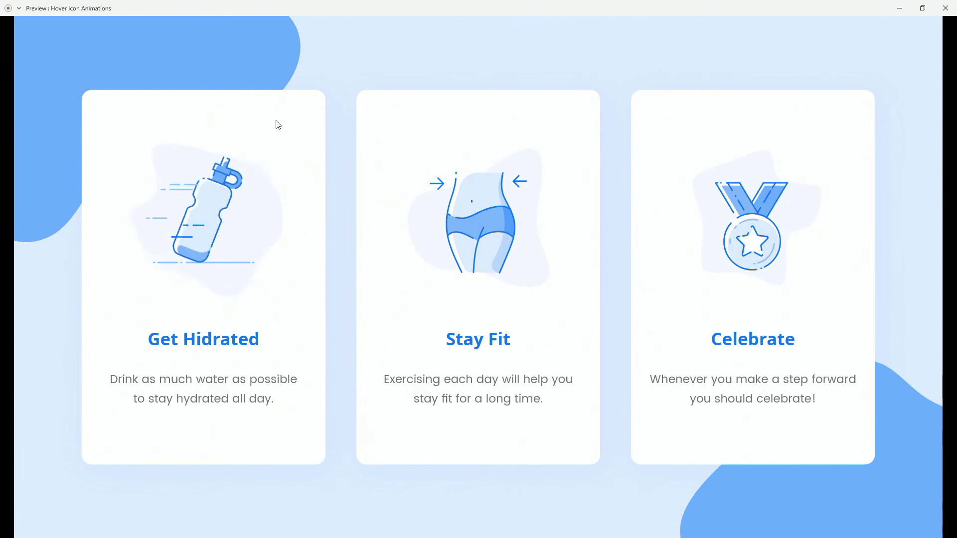
double_click(356, 5)
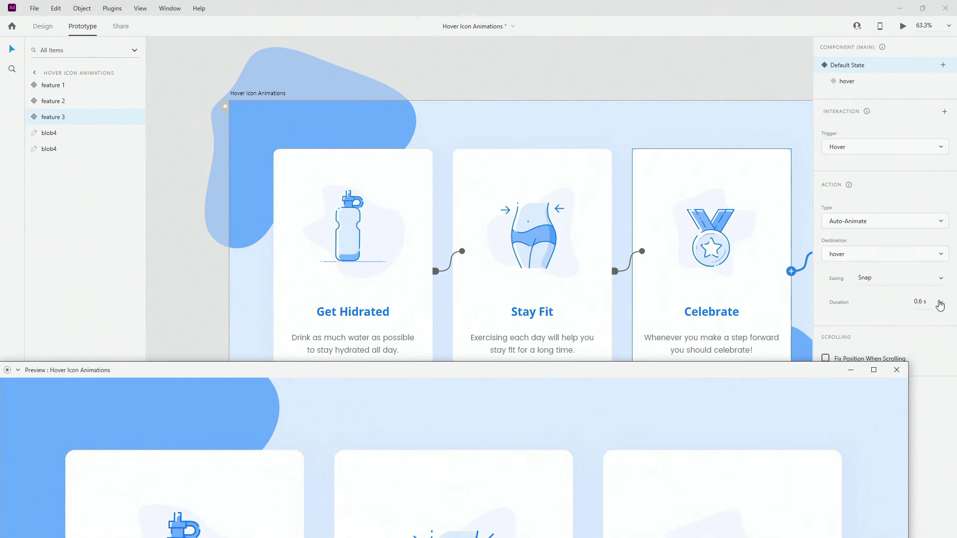
left_click_drag(752, 368, 764, 2)
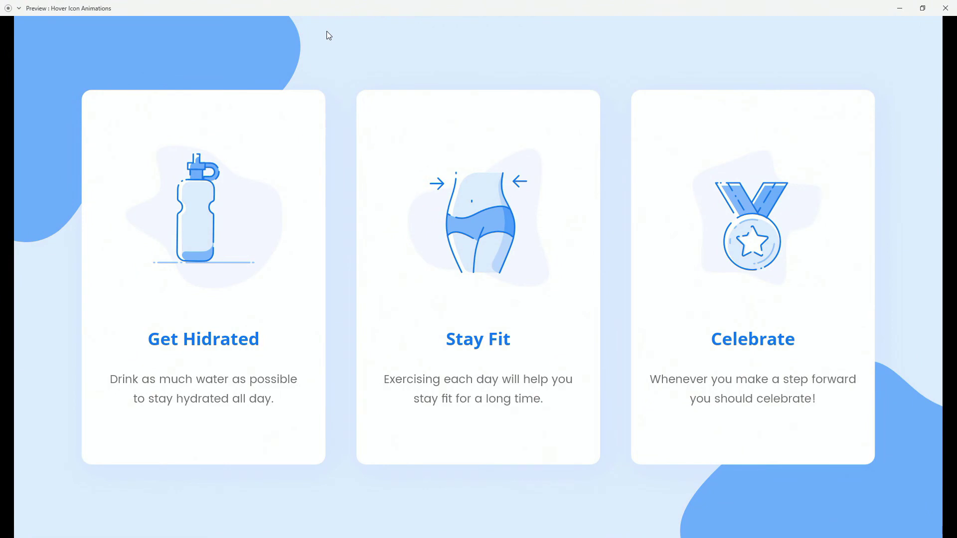
mouse_move(273, 151)
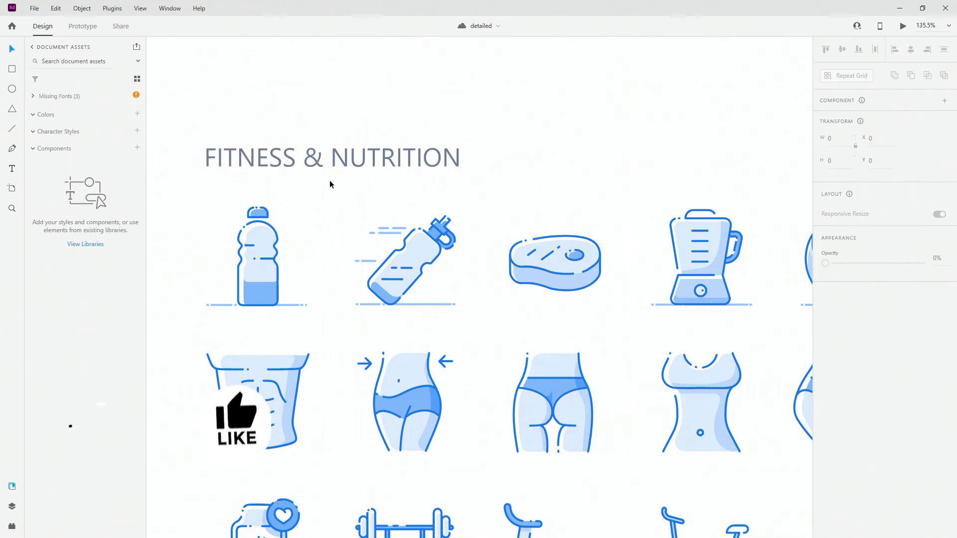
- Scroll through the fitness icons in the source icon set and preview it with Ctrl+Enter
scroll(232, 167, "down", 4)
scroll(294, 210, "down", 3)
scroll(324, 220, "up", 8)
scroll(474, 209, "up", 3)
scroll(463, 180, "down", 8)
scroll(468, 181, "down", 5)
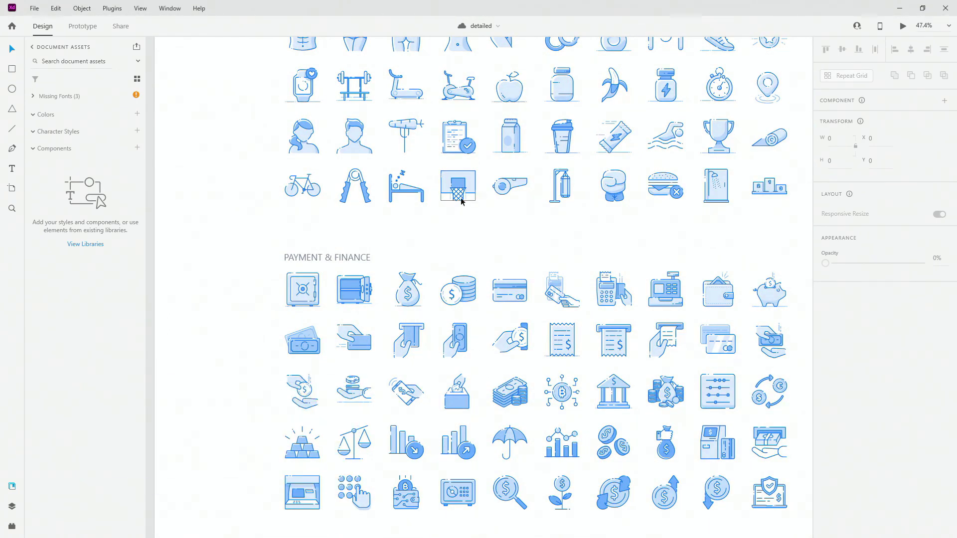
scroll(442, 260, "down", 3)
scroll(634, 124, "up", 8)
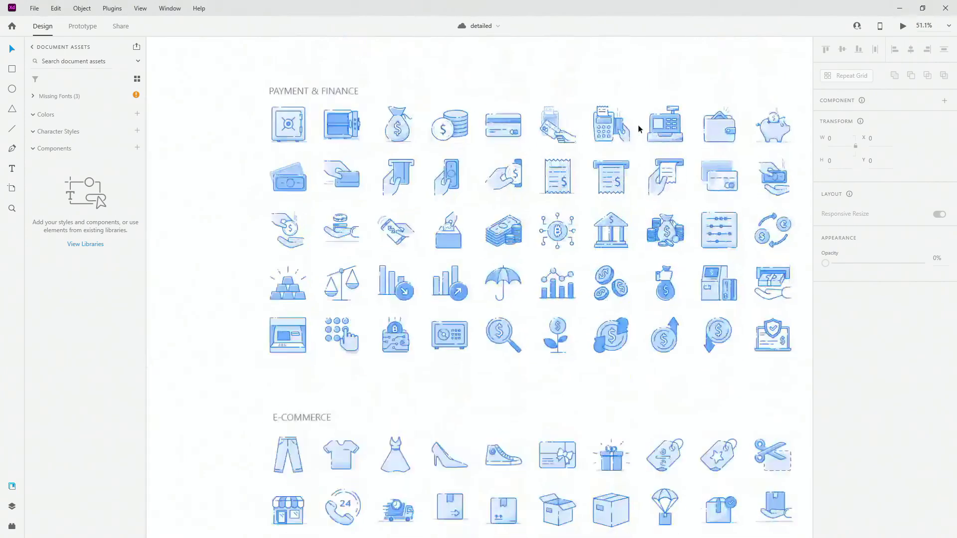
scroll(566, 129, "up", 3)
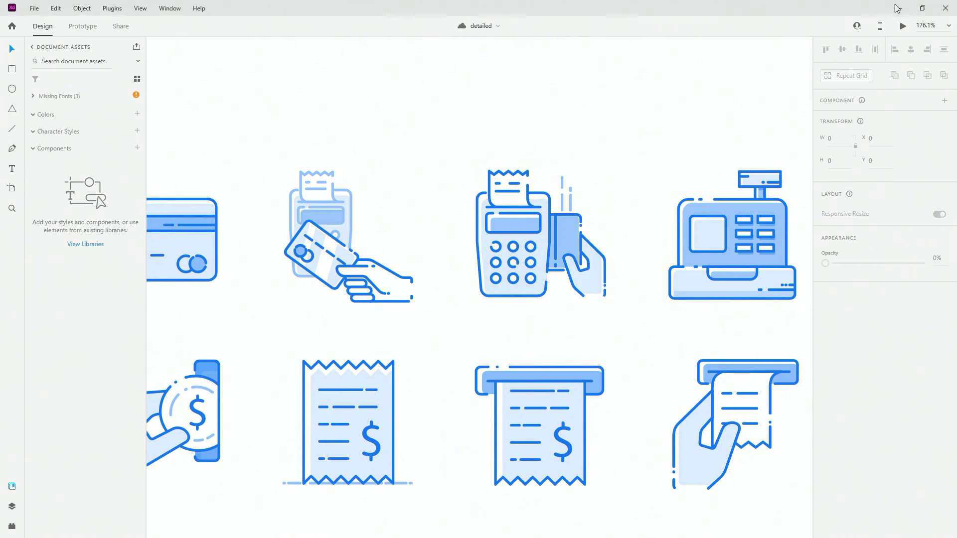
key("ctrl+Return")
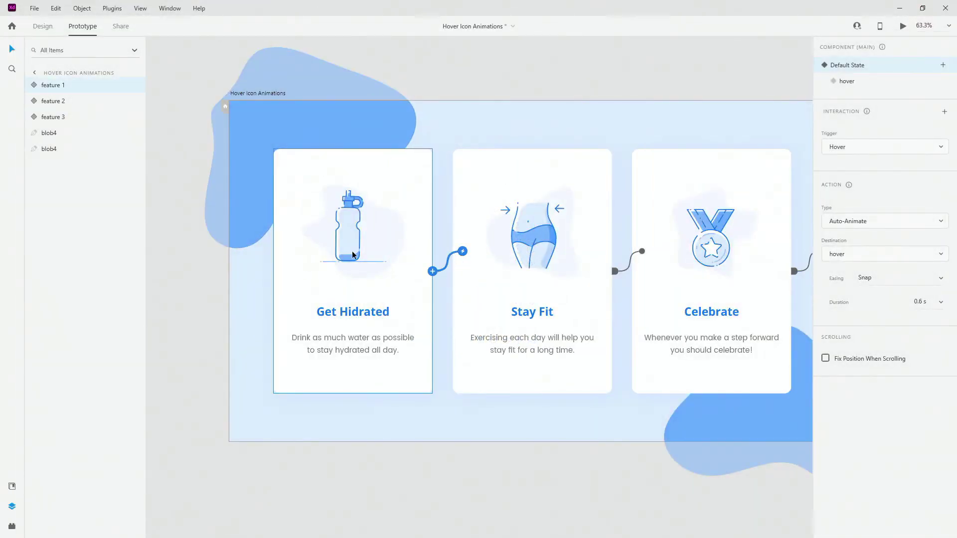
left_click(42, 26)
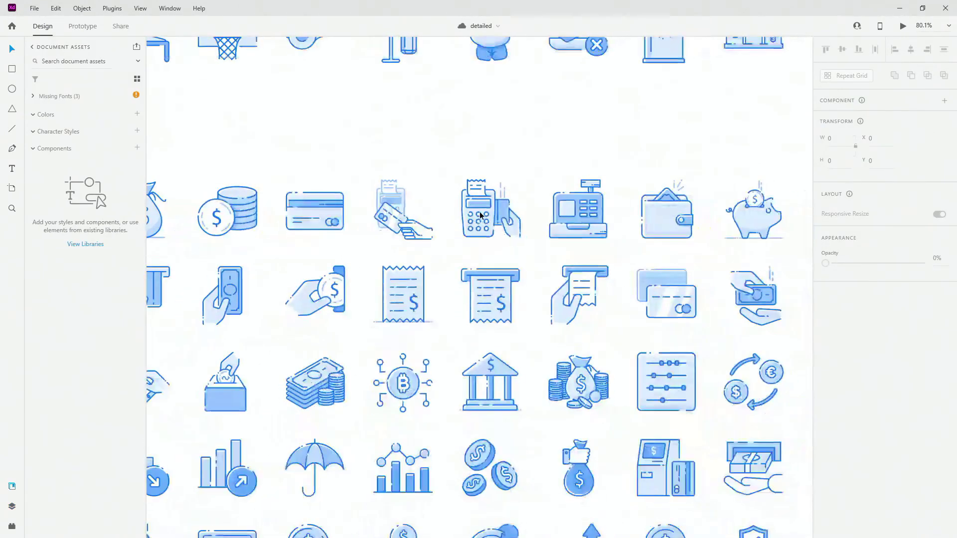
- Browse the Payment & Finance and e-commerce icons, then minimize the icon set window
scroll(481, 215, "down", 3)
scroll(508, 207, "down", 3)
scroll(509, 207, "down", 2)
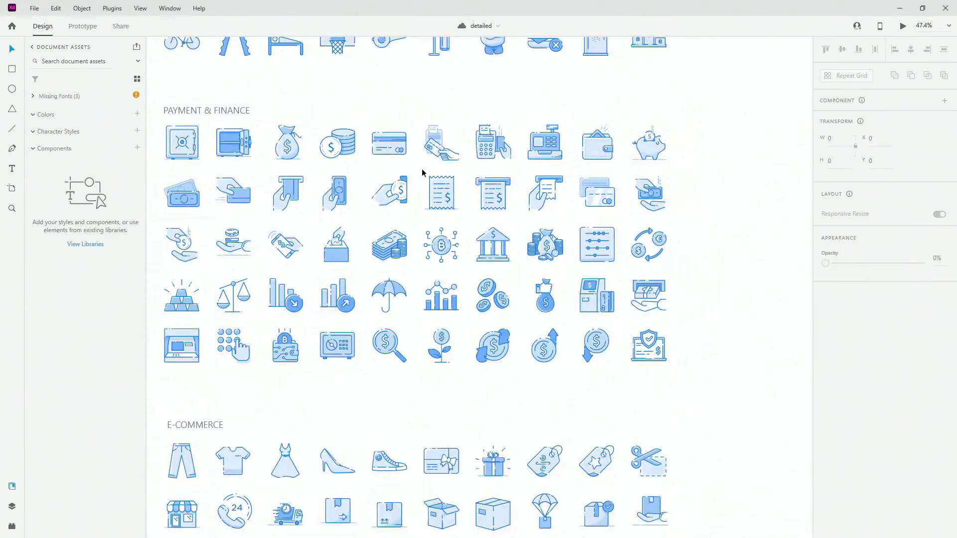
left_click_drag(353, 101, 466, 88)
scroll(356, 208, "down", 1)
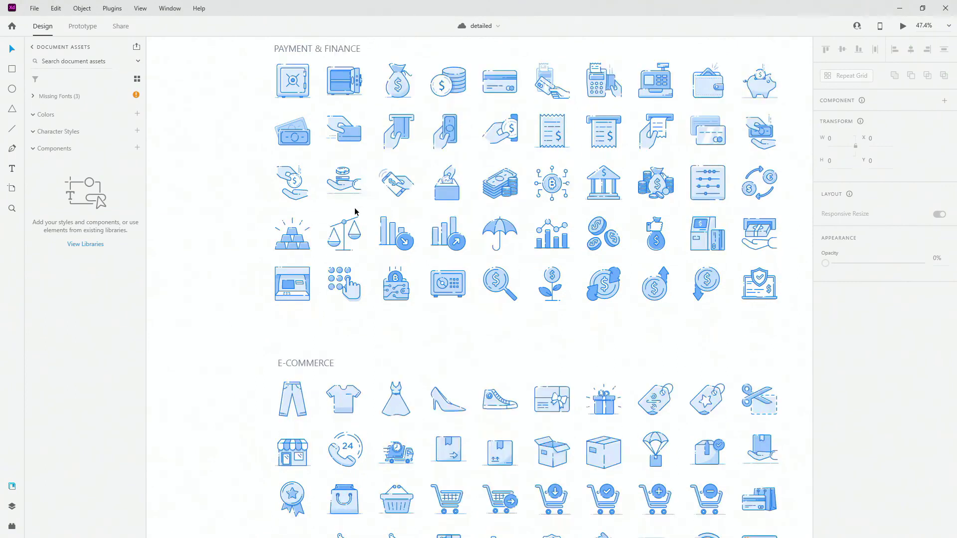
scroll(675, 423, "up", 5)
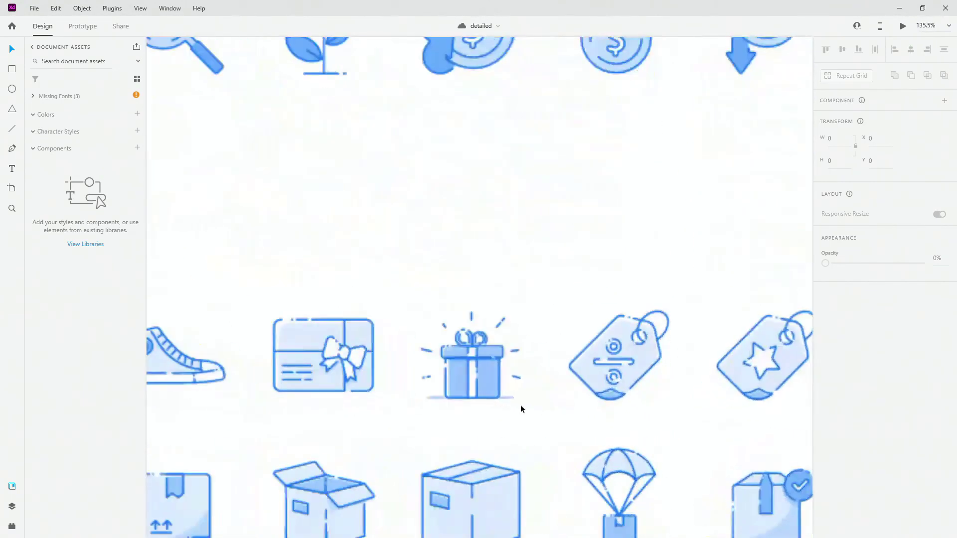
scroll(520, 404, "up", 3)
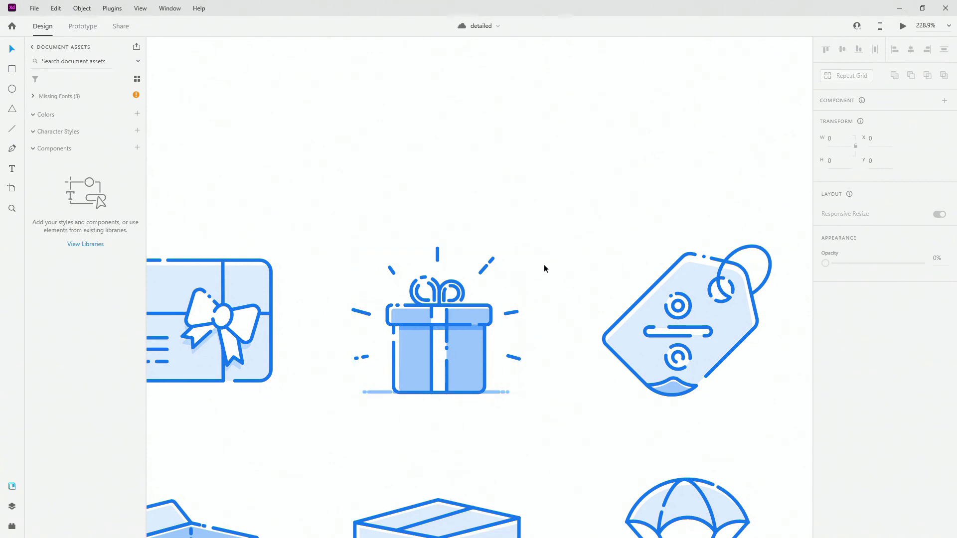
scroll(543, 264, "down", 6)
scroll(604, 268, "down", 2)
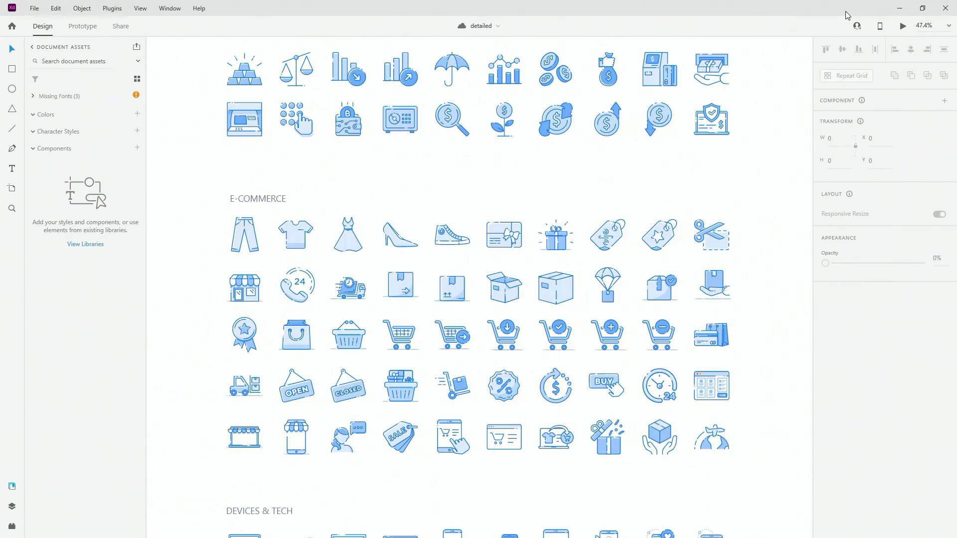
left_click(897, 9)
left_click(455, 72)
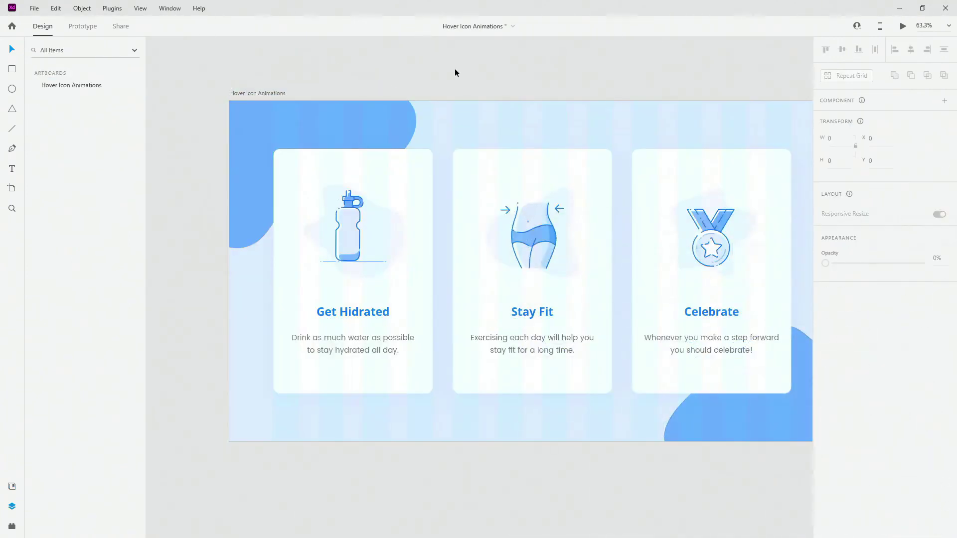